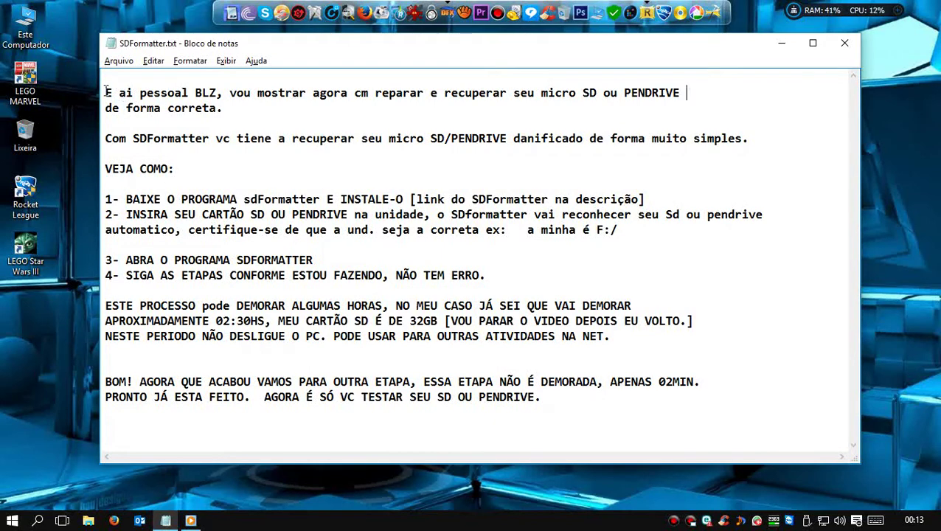
- Read the introduction in the SDFormatter.txt notes about repairing a damaged micro SD card or pendrive
left_click(104, 92)
left_click_drag(112, 92, 686, 92)
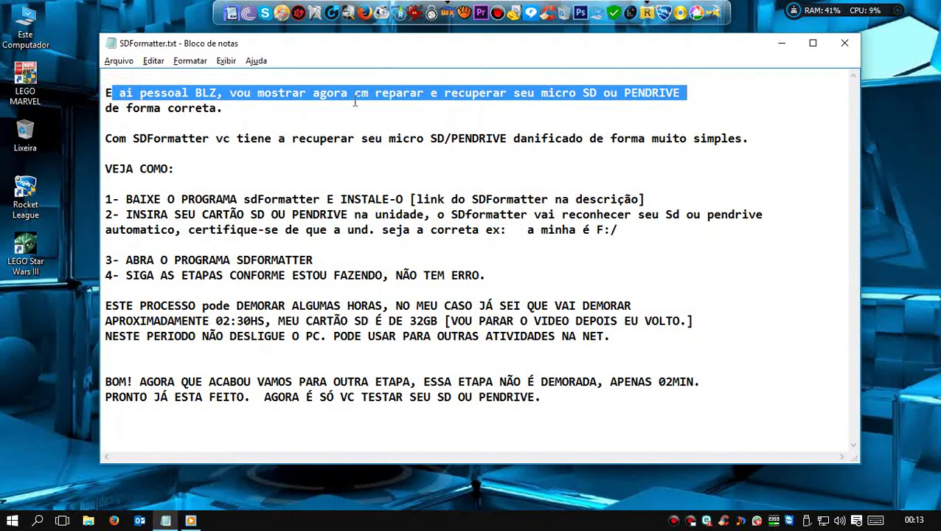
double_click(256, 107)
left_click(160, 92)
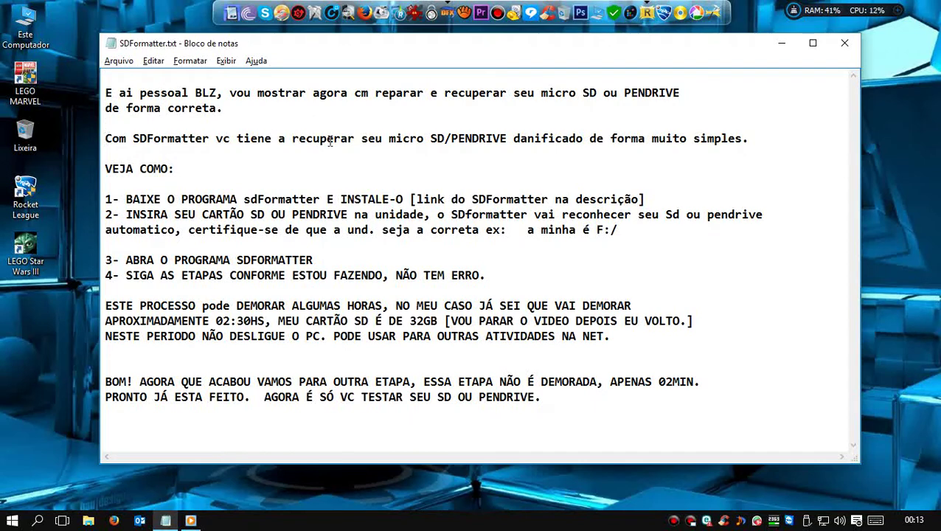
left_click_drag(113, 145, 752, 135)
left_click(752, 136)
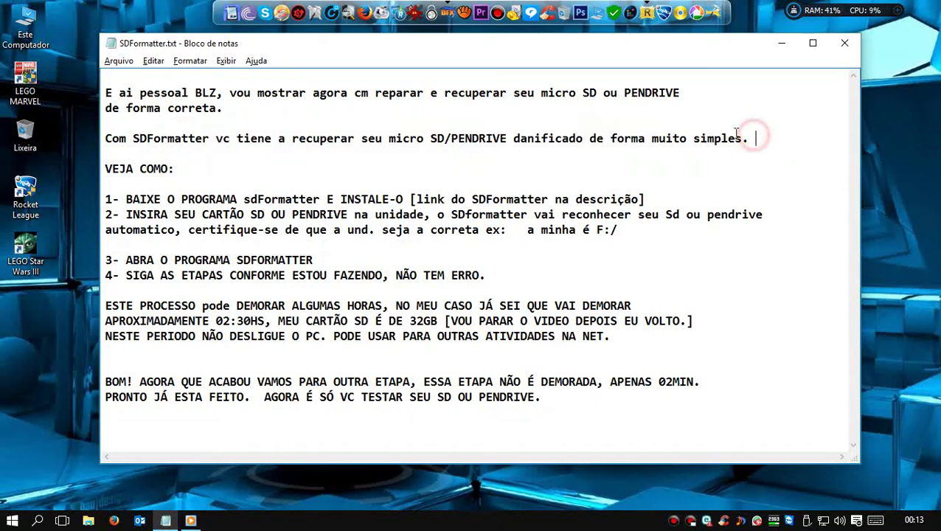
left_click(101, 139)
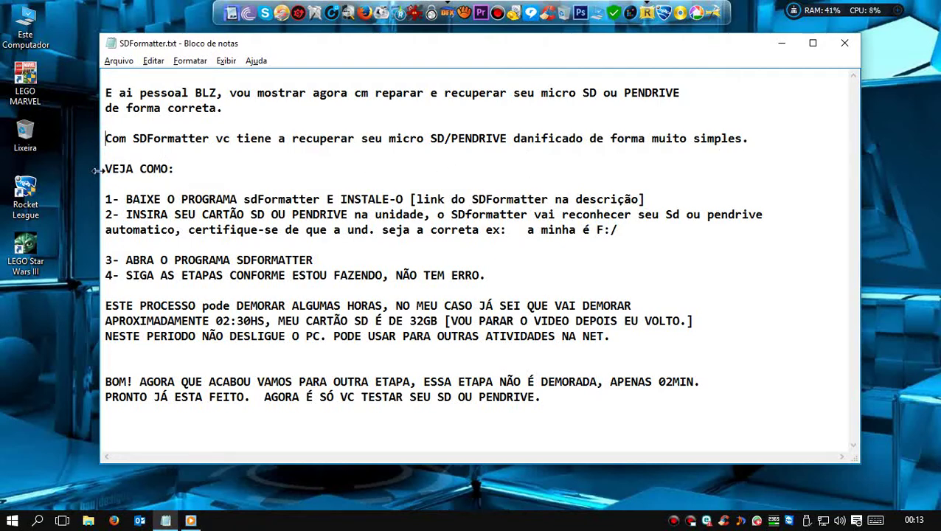
left_click(225, 168)
- Read instructions 1 and 2 in the notes on installing SDFormatter, inserting the card and checking its drive letter
left_click_drag(126, 199, 421, 199)
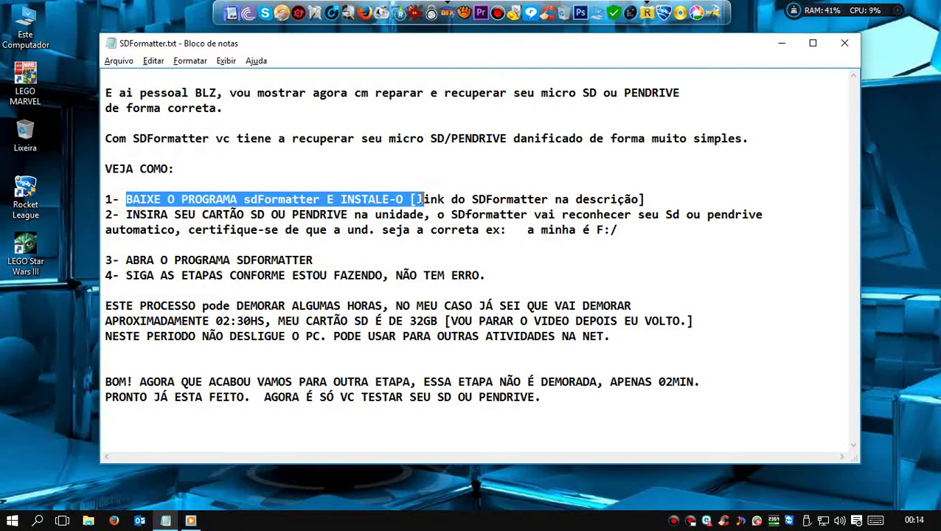
double_click(399, 199)
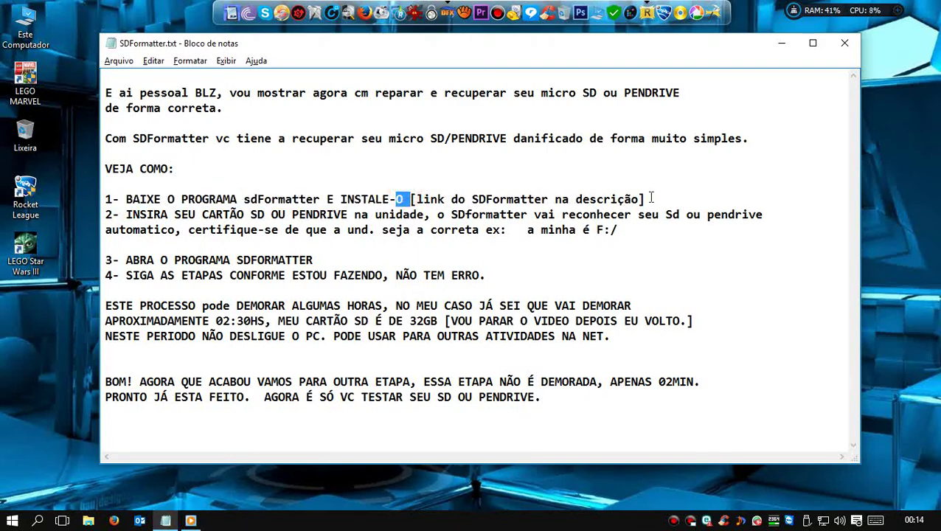
left_click(187, 195)
left_click(125, 213)
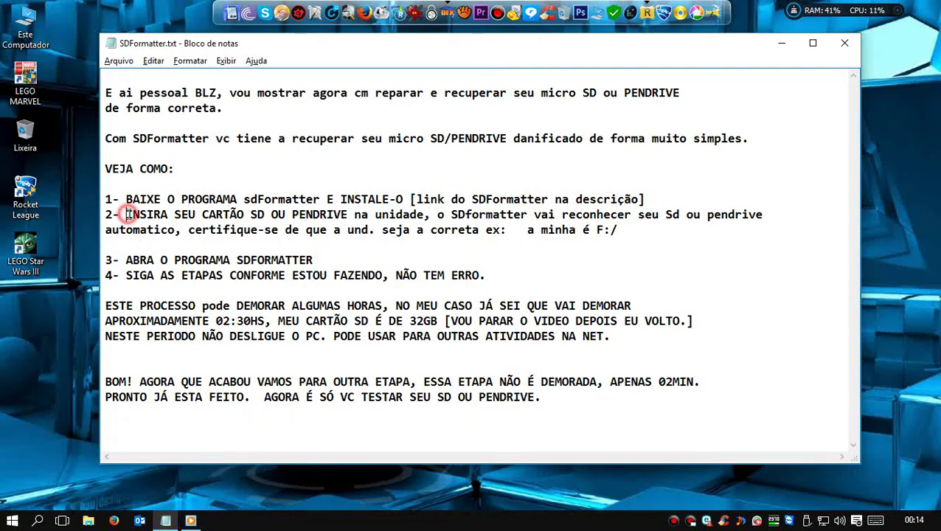
left_click(427, 215)
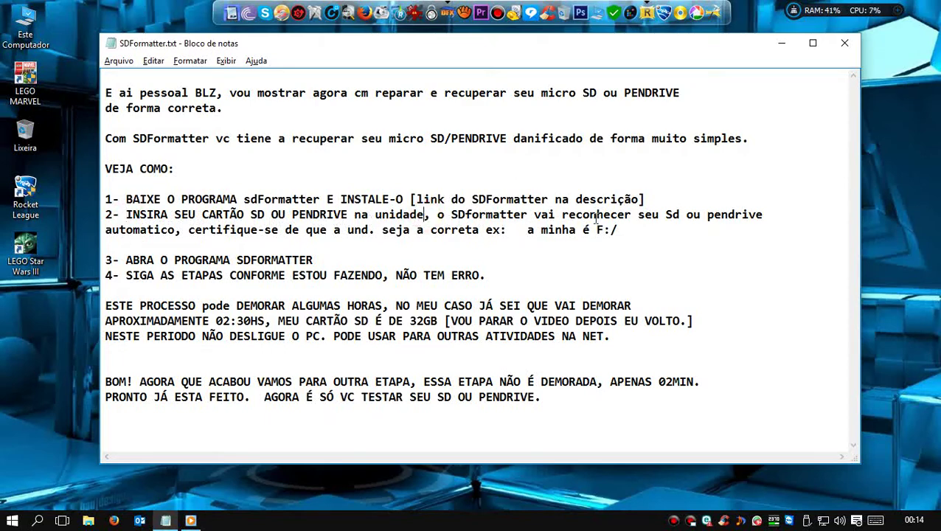
left_click_drag(500, 214, 775, 213)
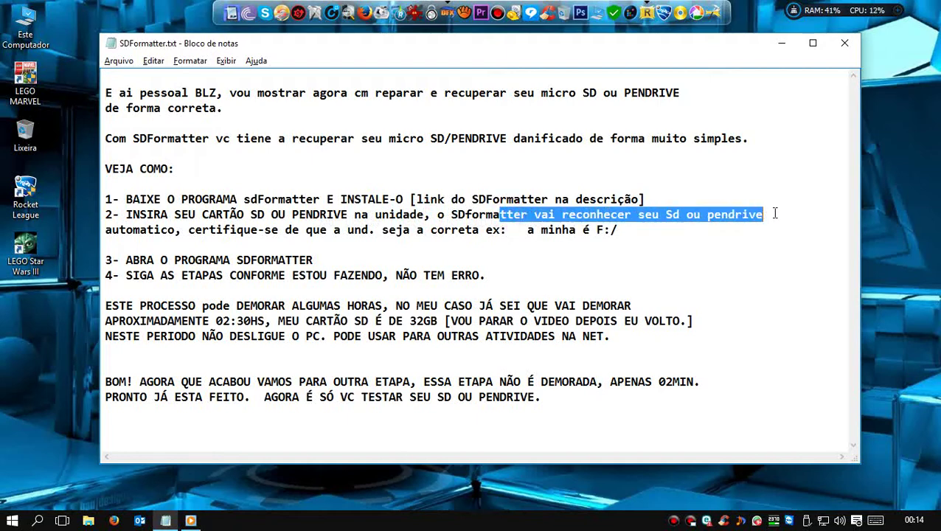
left_click(780, 210)
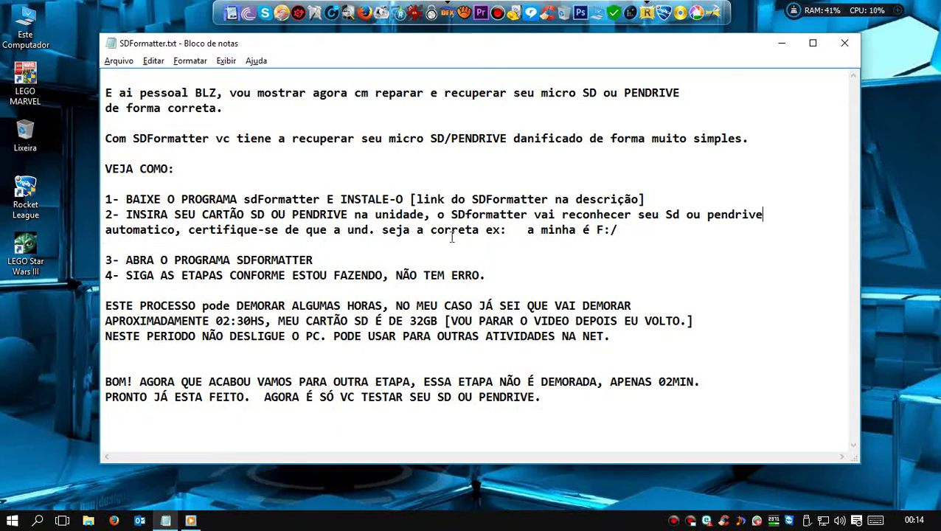
left_click_drag(525, 230, 639, 230)
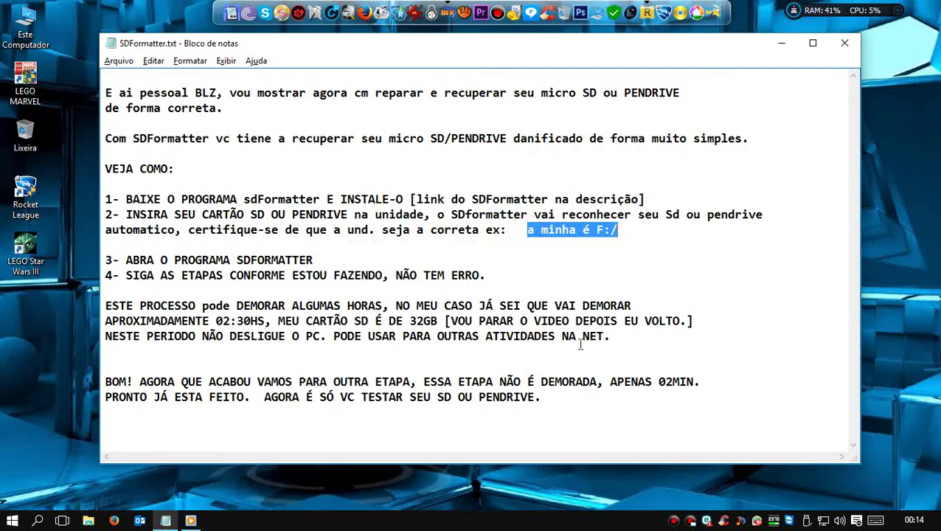
left_click(632, 229)
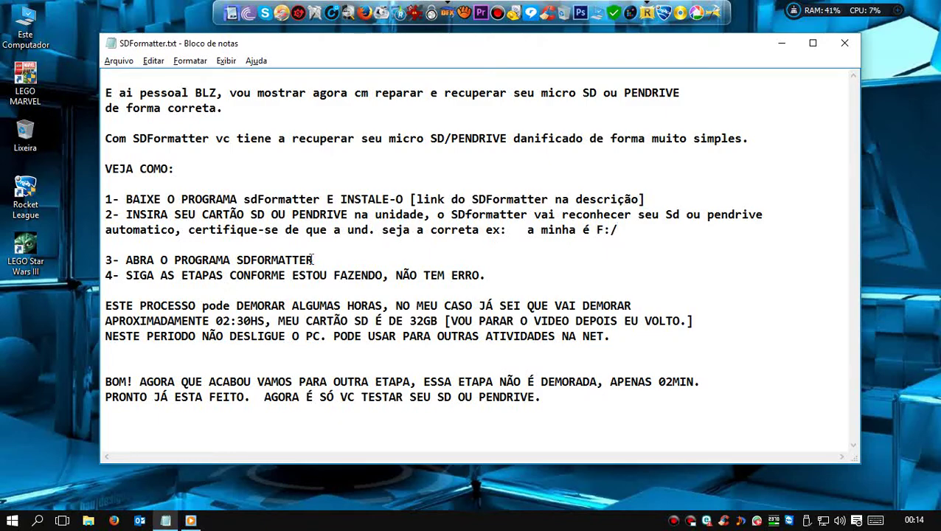
- Launch SDFormatter from its folder in the list of all installed applications and allow it to run
left_click(13, 522)
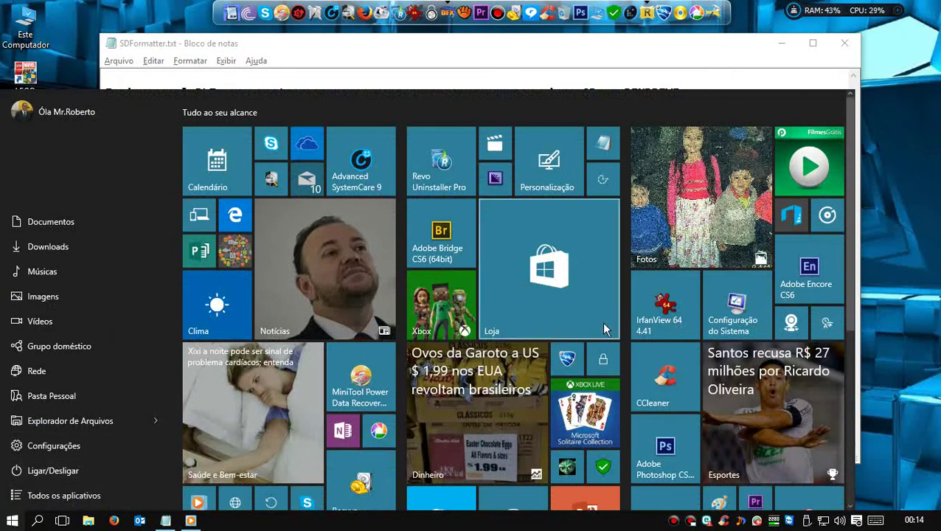
scroll(609, 329, "down", 2)
scroll(609, 330, "down", 3)
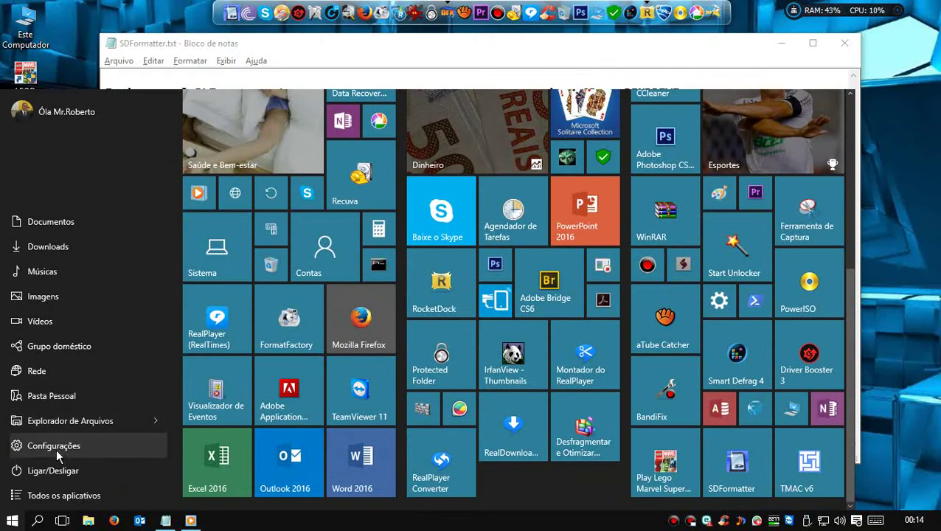
left_click(56, 501)
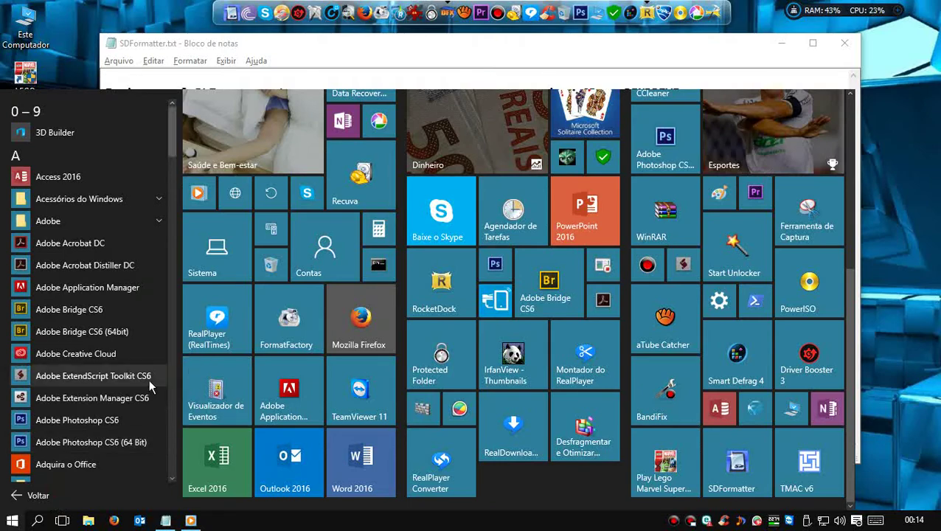
scroll(144, 382, "down", 3)
scroll(144, 382, "down", 6)
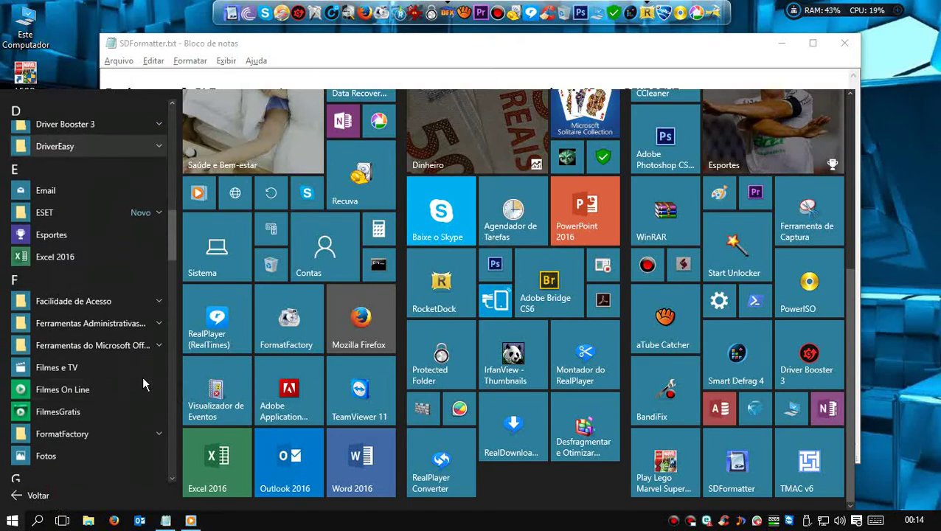
scroll(143, 383, "down", 7)
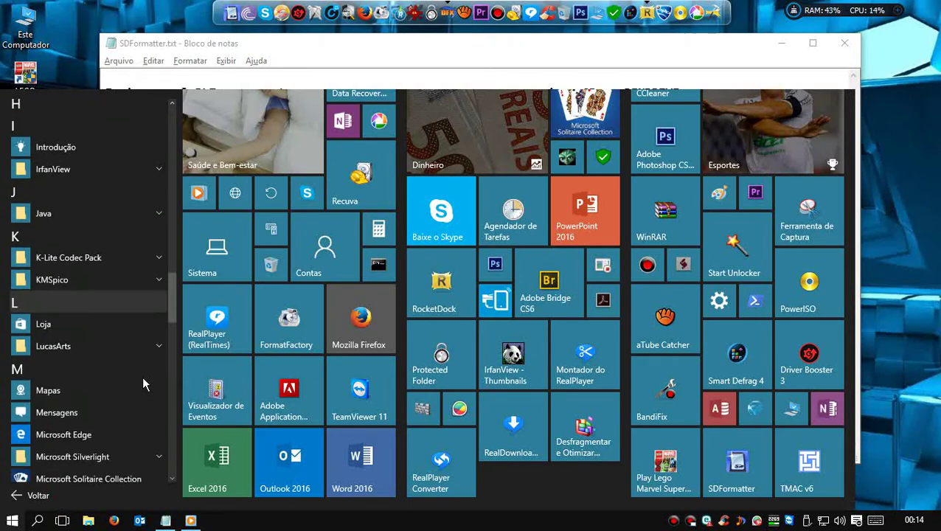
scroll(142, 383, "down", 7)
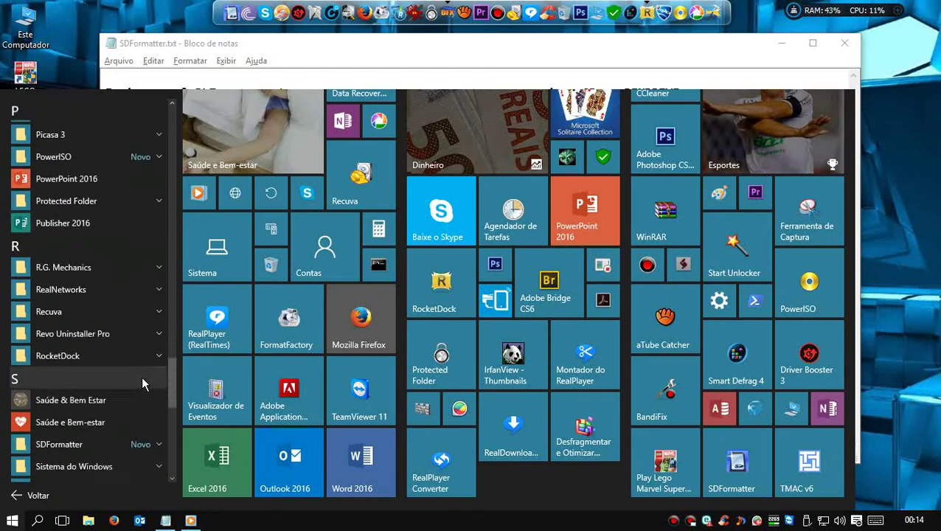
scroll(142, 384, "down", 3)
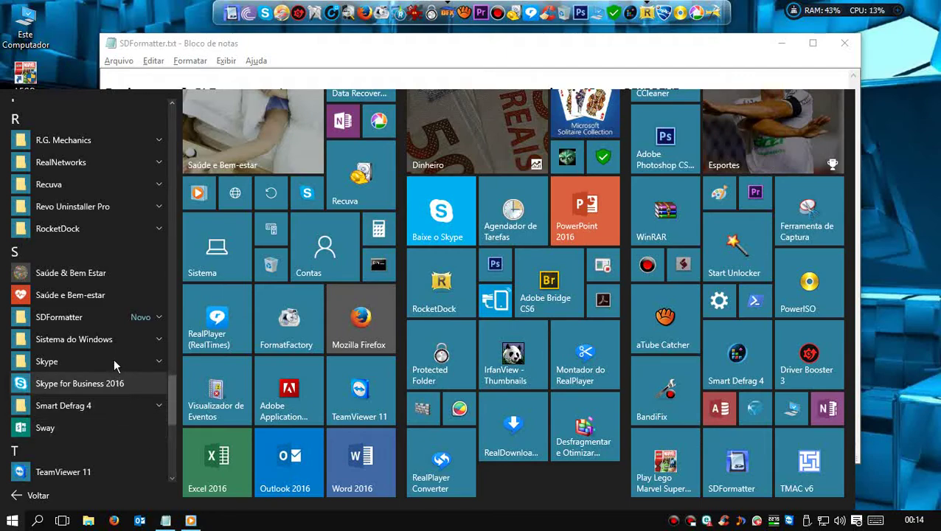
left_click(158, 317)
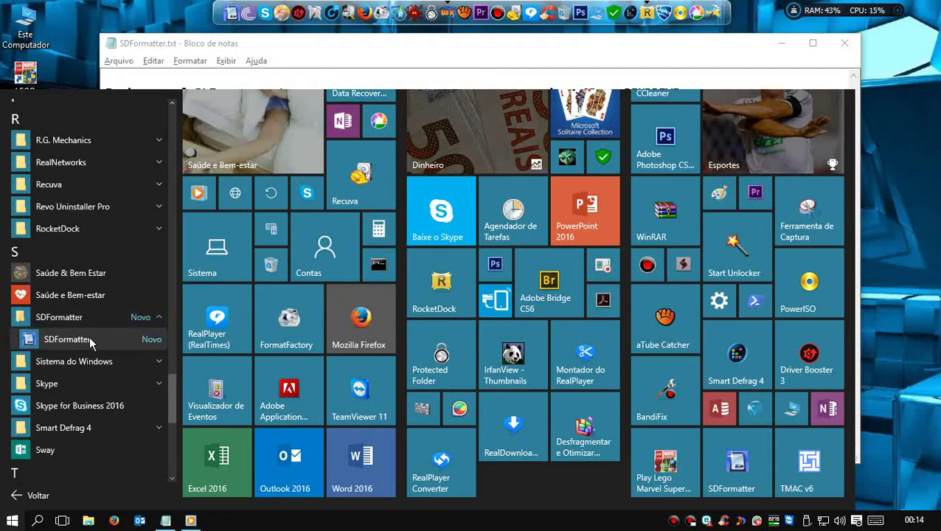
left_click(89, 338)
left_click(534, 278)
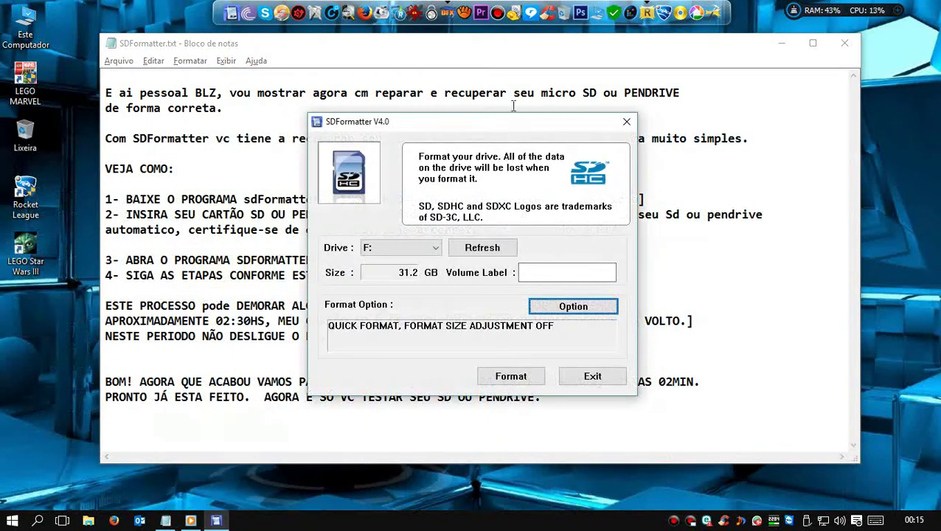
- Return to the SDFormatter.txt notes and reread instruction 2 about inserting the card and its automatic recognition
left_click(750, 238)
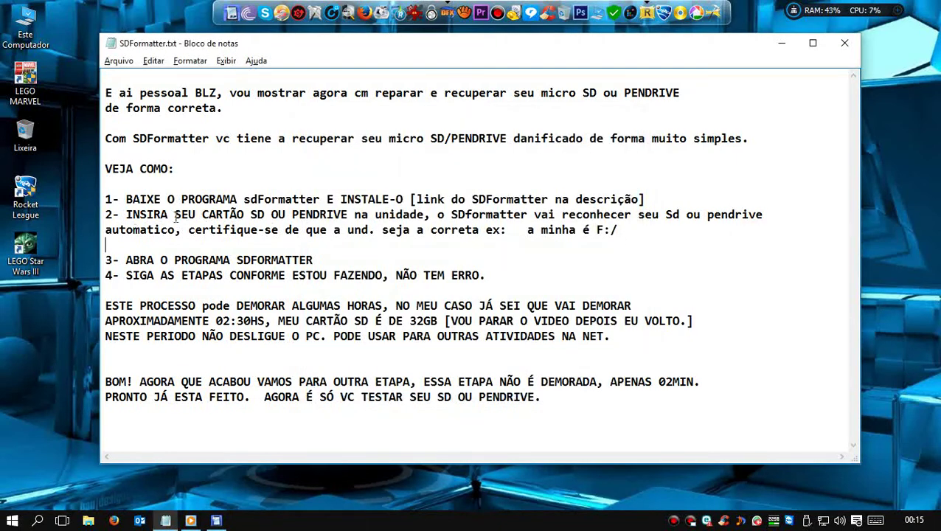
left_click_drag(126, 214, 556, 215)
left_click_drag(600, 215, 643, 198)
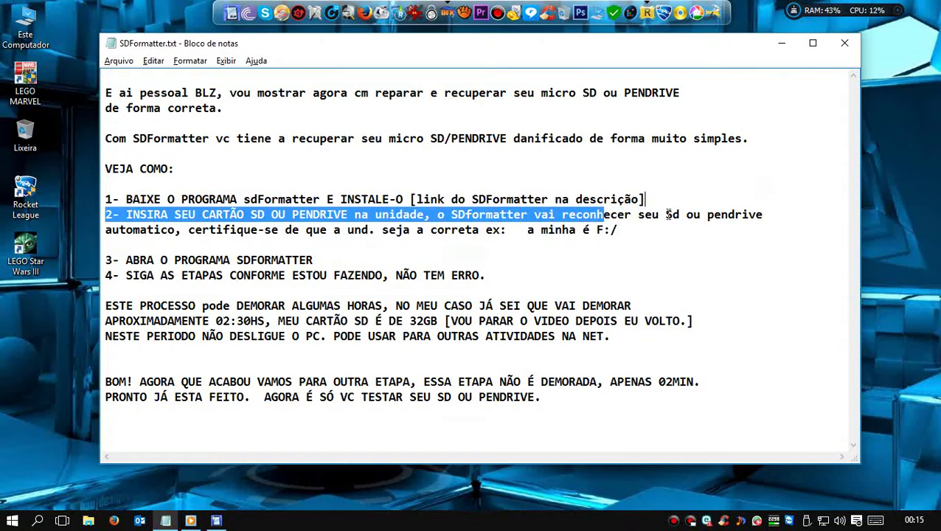
left_click(665, 215)
left_click_drag(466, 215, 767, 216)
left_click(782, 199)
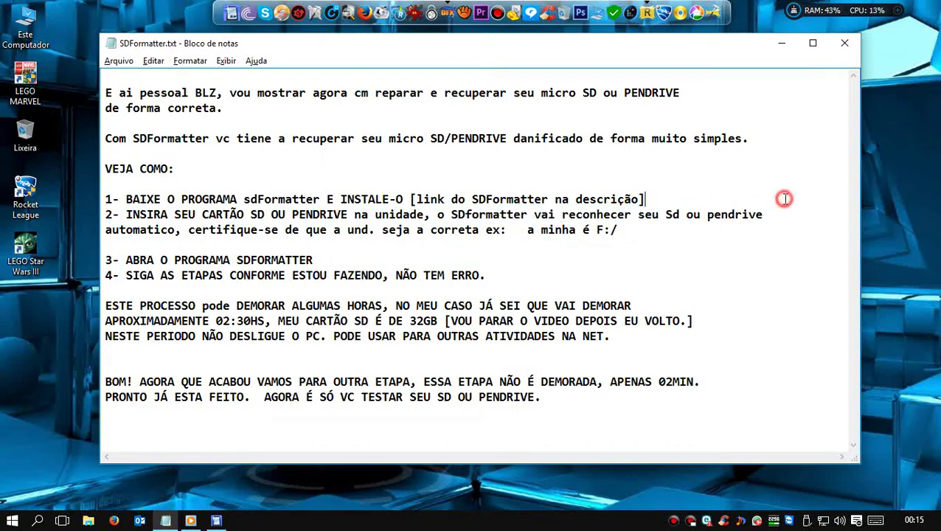
- Compare the drive letter and size in SDFormatter with the removable disk listed under Este Computador in File Explorer
left_click(217, 520)
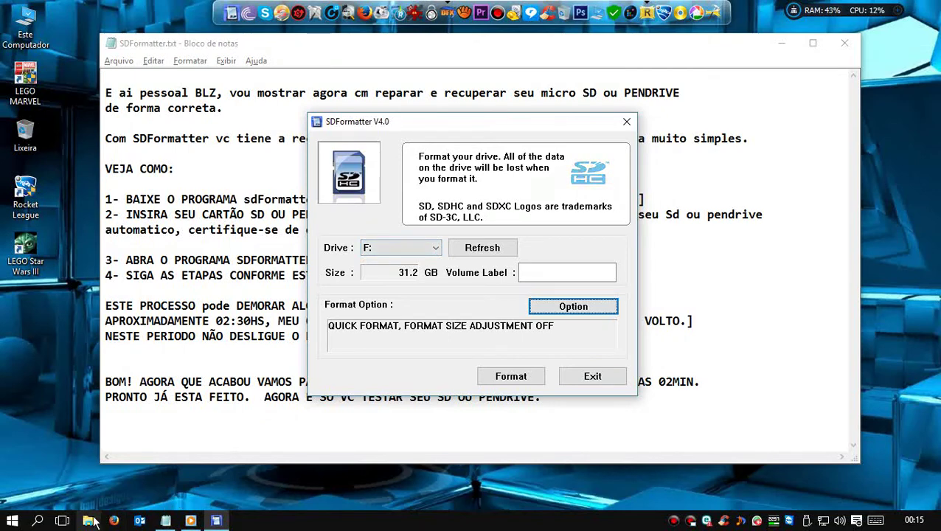
left_click(89, 520)
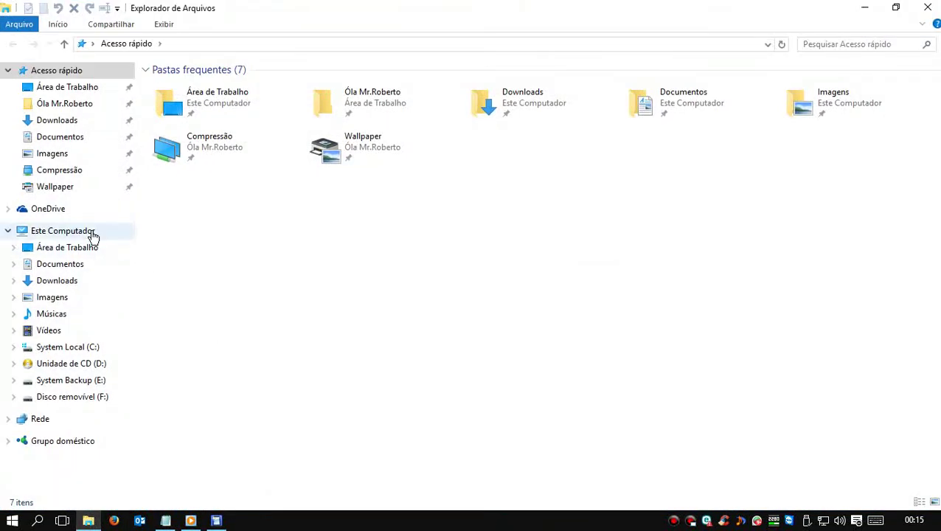
left_click(93, 235)
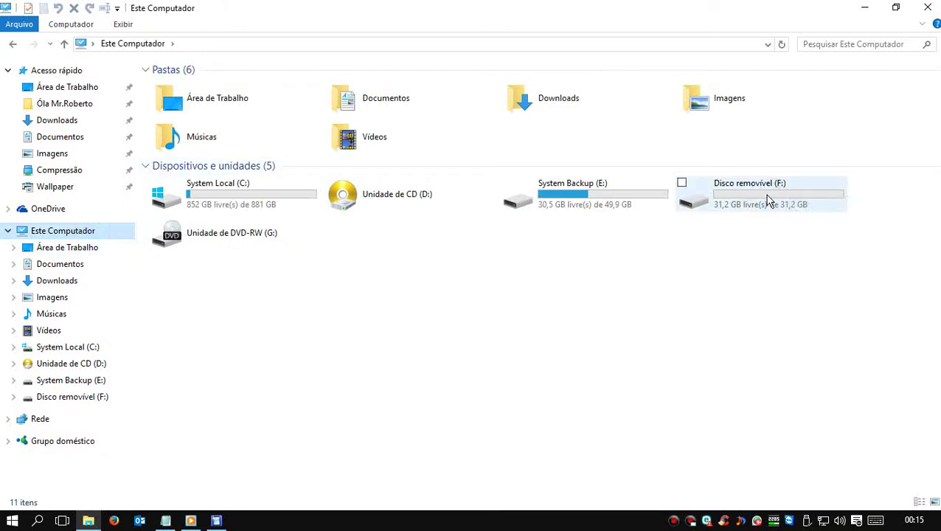
left_click(215, 521)
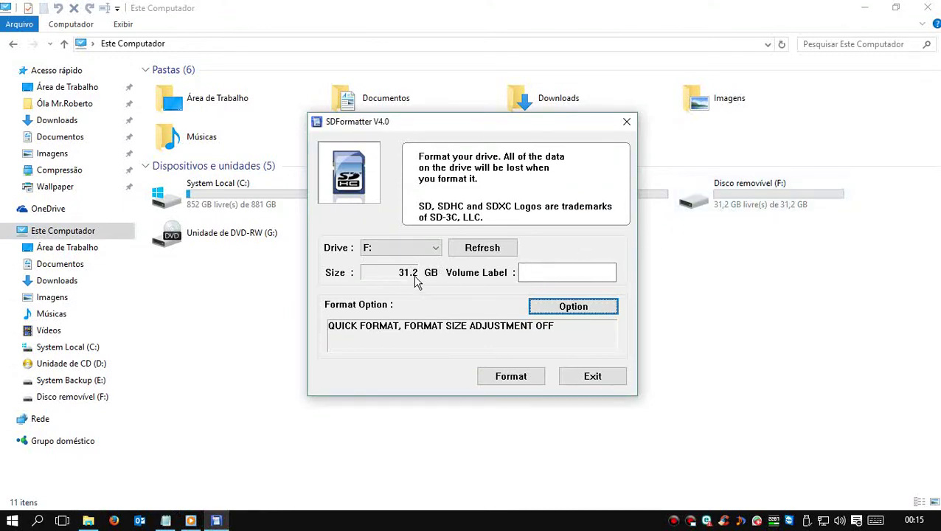
left_click(850, 259)
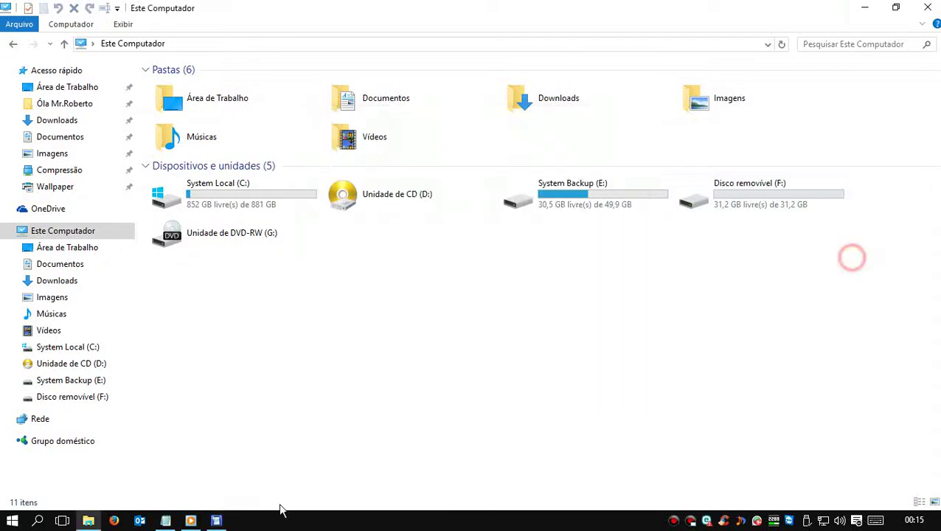
- Read instruction 4 and the note on formatting time in SDFormatter.txt, and return to the drive list in File Explorer
left_click(167, 519)
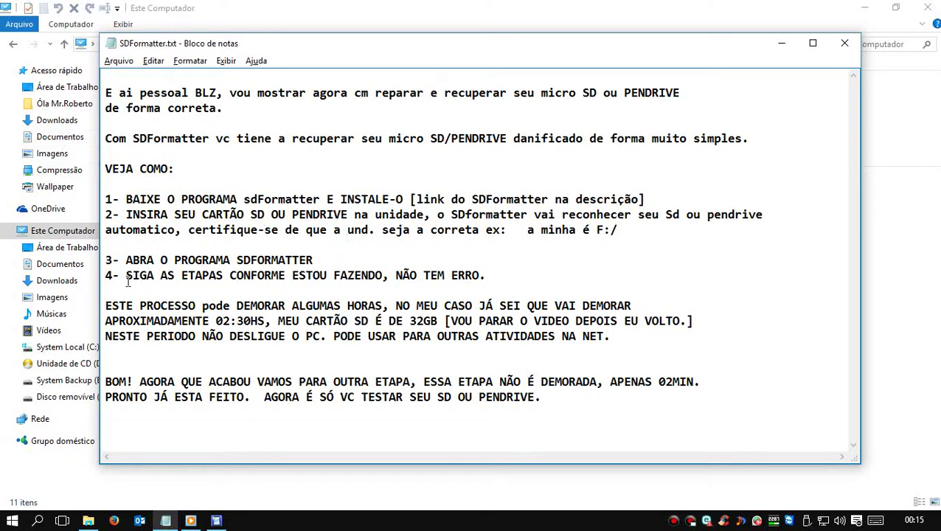
left_click_drag(175, 275, 500, 275)
left_click(499, 275)
left_click_drag(107, 307, 382, 306)
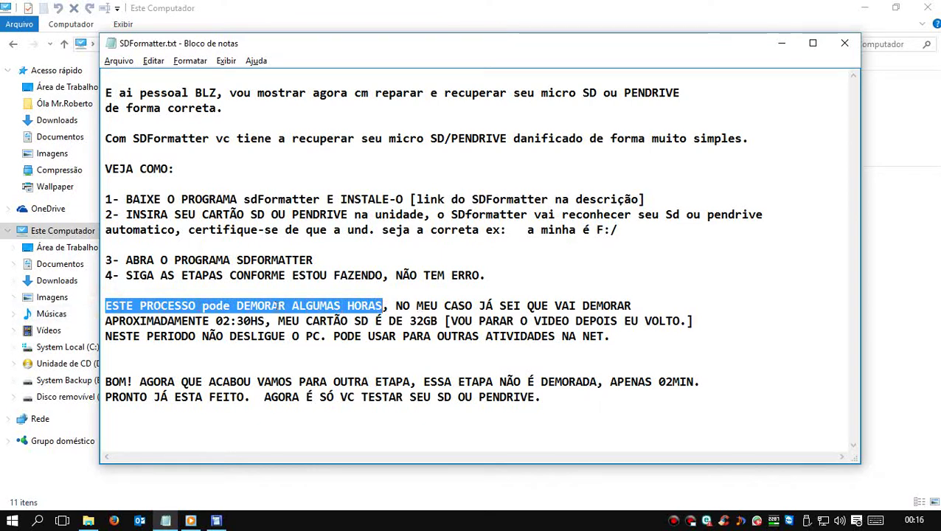
left_click(412, 305)
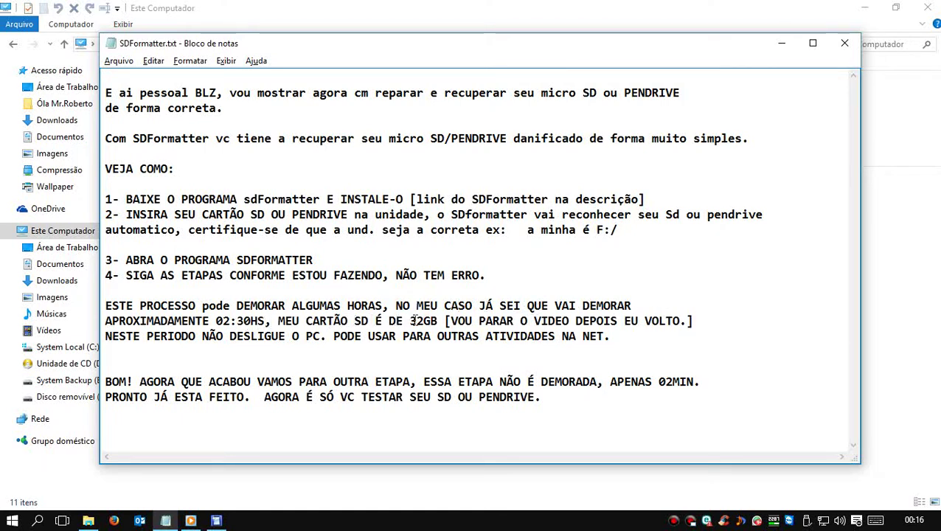
left_click_drag(410, 321, 449, 322)
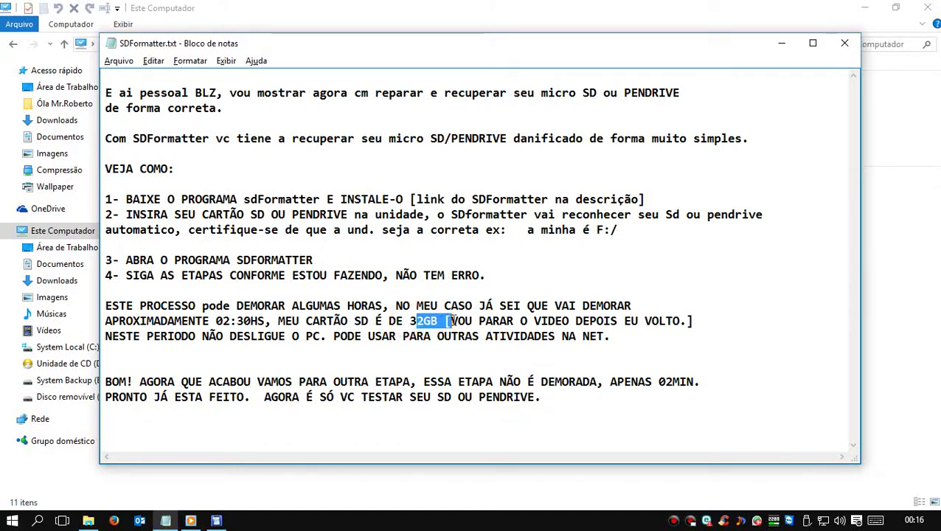
left_click(492, 307)
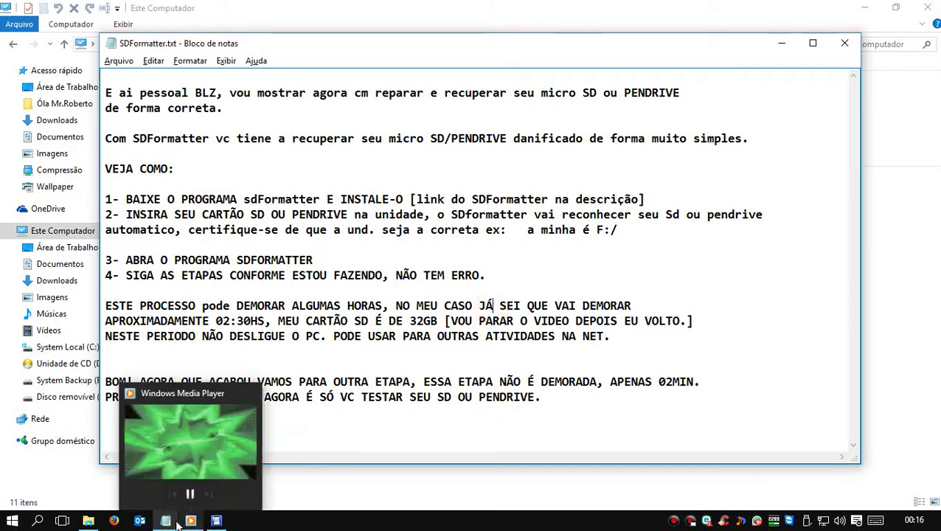
left_click(88, 521)
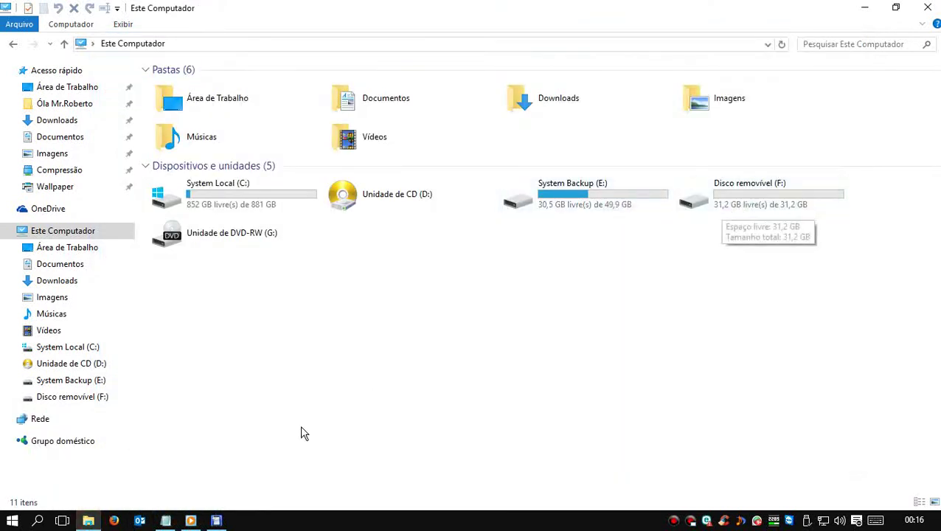
- Reread instructions 3 and 4 in the SDFormatter.txt notes about opening SDFormatter and following the steps shown
left_click(166, 521)
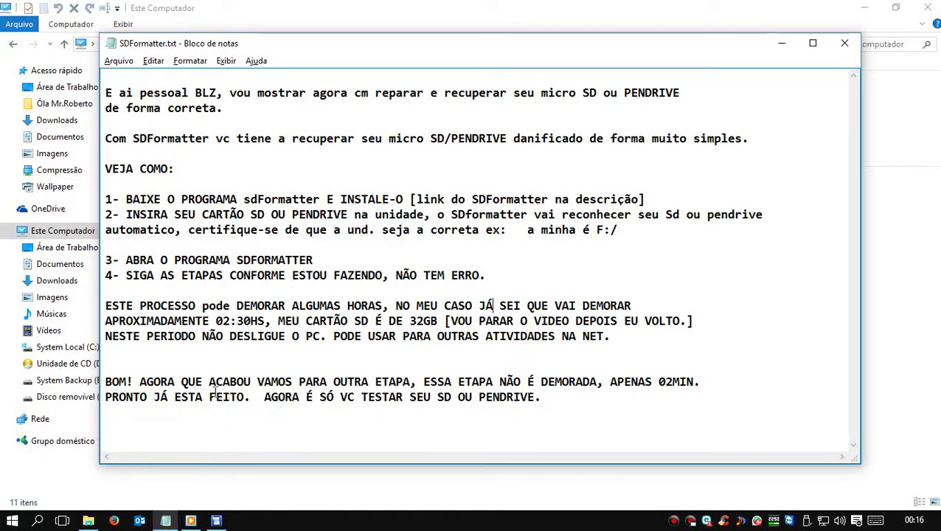
left_click_drag(155, 260, 310, 260)
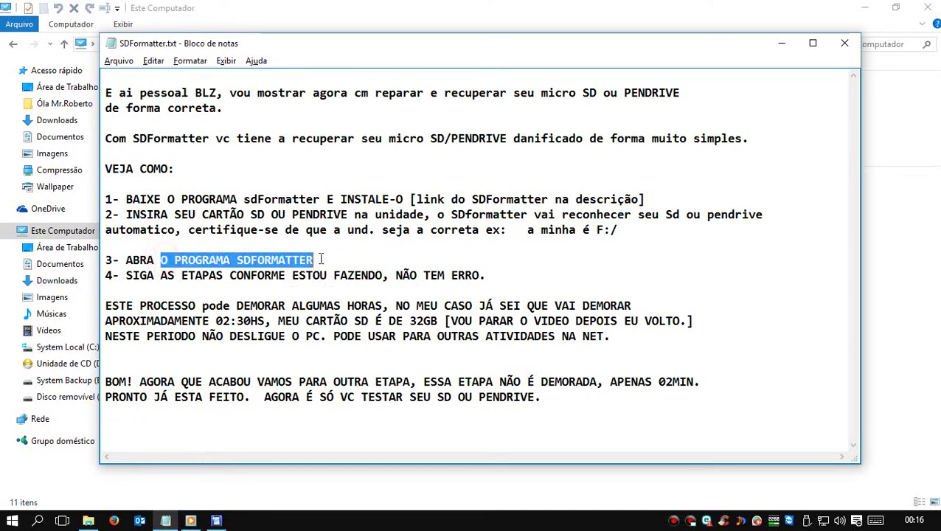
double_click(342, 258)
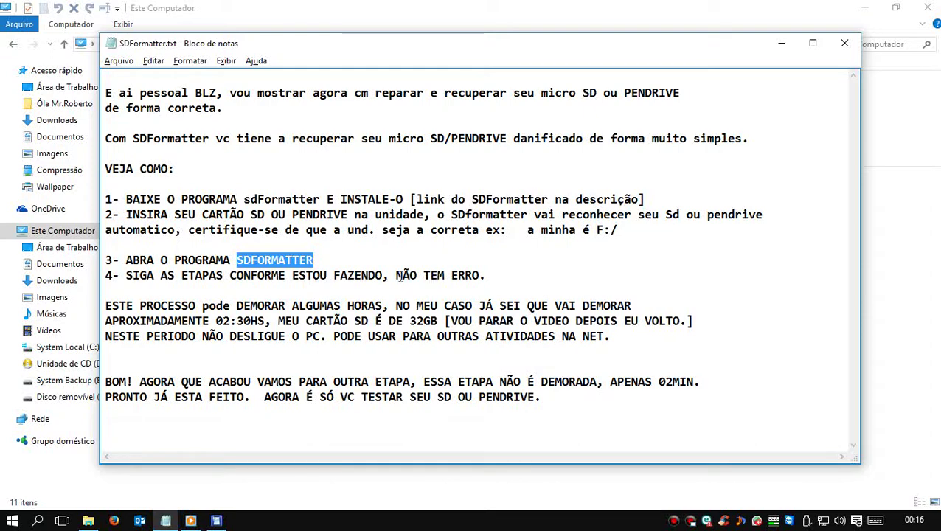
left_click(501, 273)
- In SDFormatter, set the format type to FULL (OverWrite) with format size adjustment ON, and start formatting drive F:
left_click(218, 520)
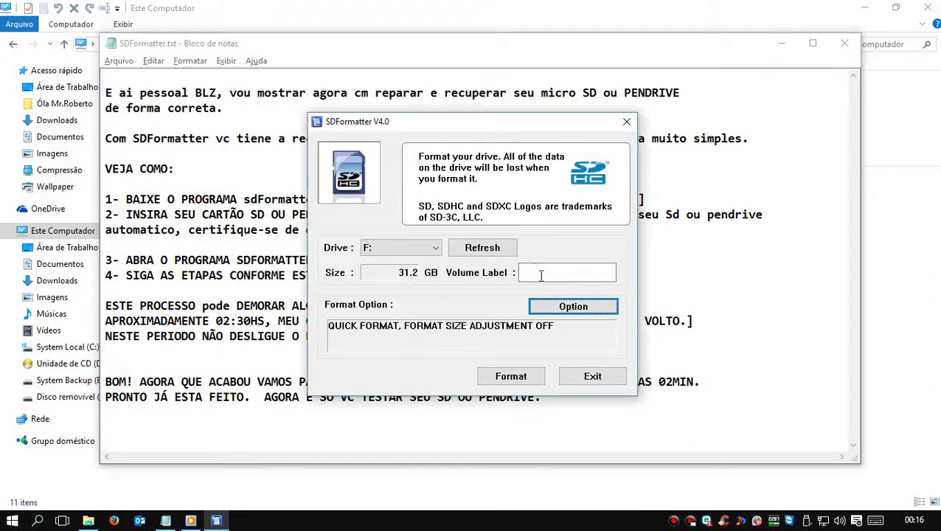
left_click(572, 306)
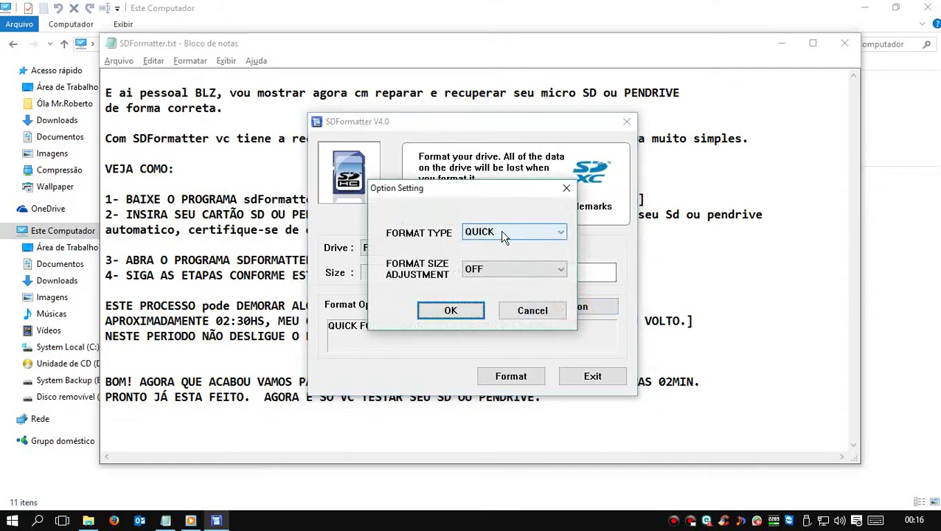
left_click(560, 232)
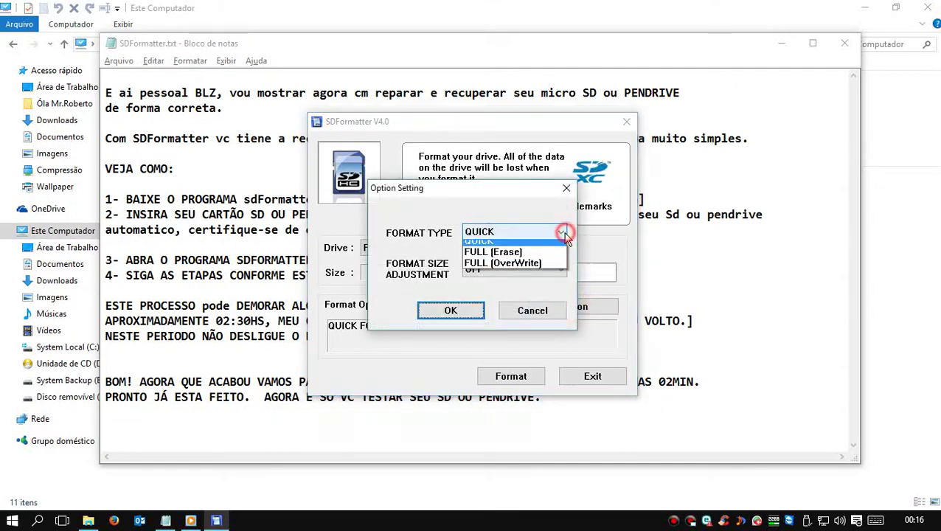
left_click(522, 268)
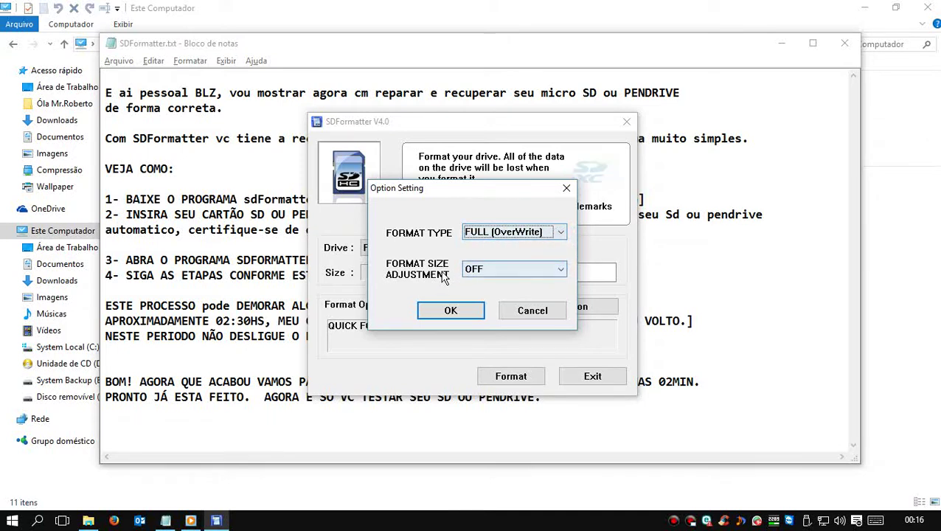
left_click(480, 269)
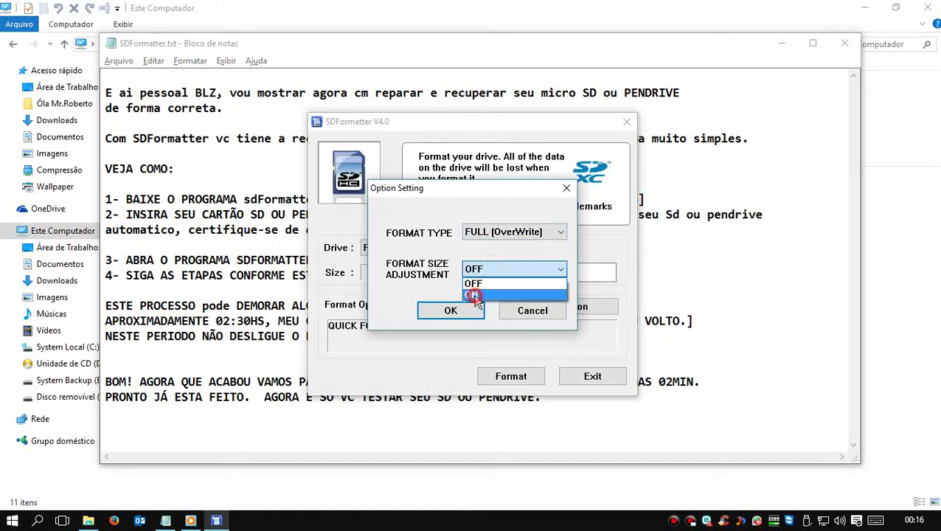
left_click(475, 295)
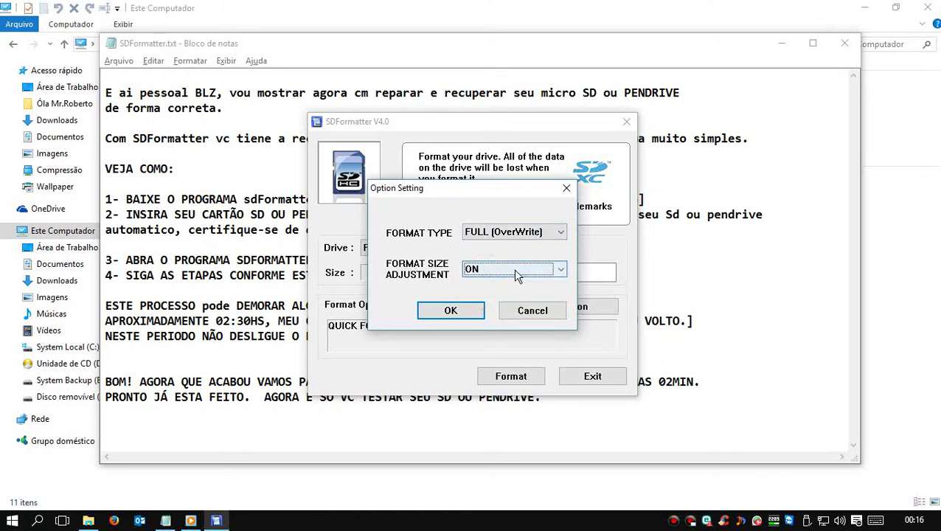
left_click(525, 235)
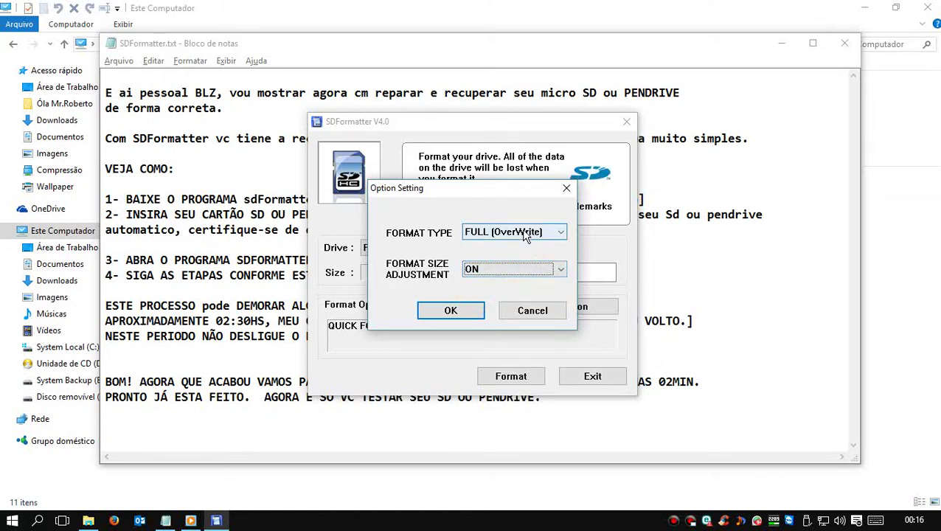
left_click(497, 275)
left_click(460, 310)
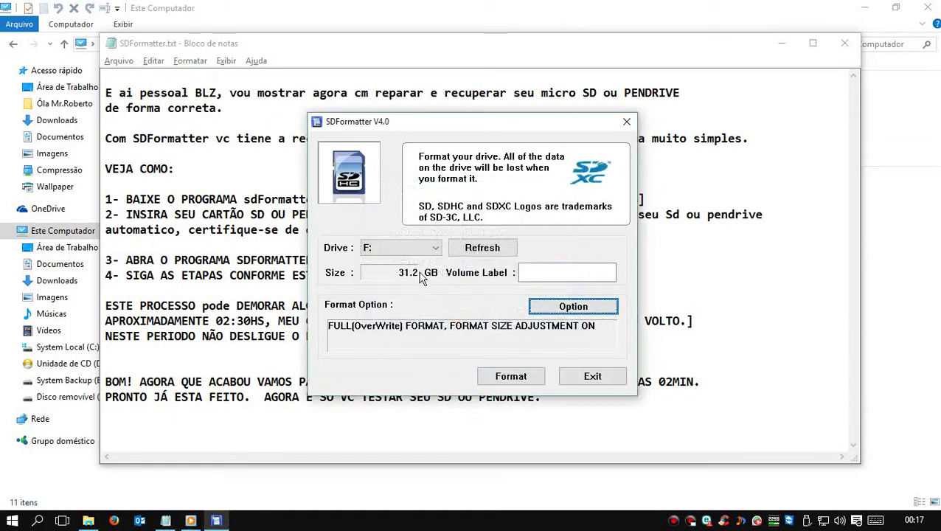
left_click(511, 378)
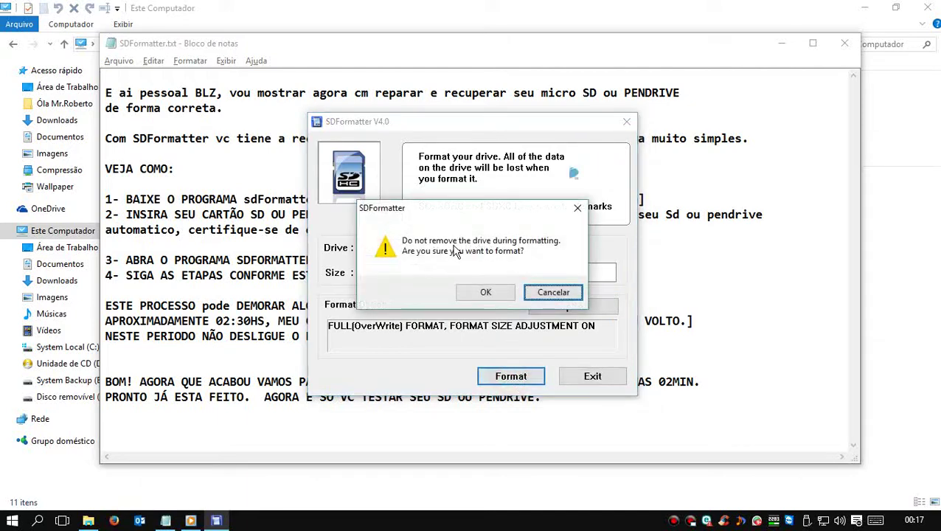
left_click(485, 292)
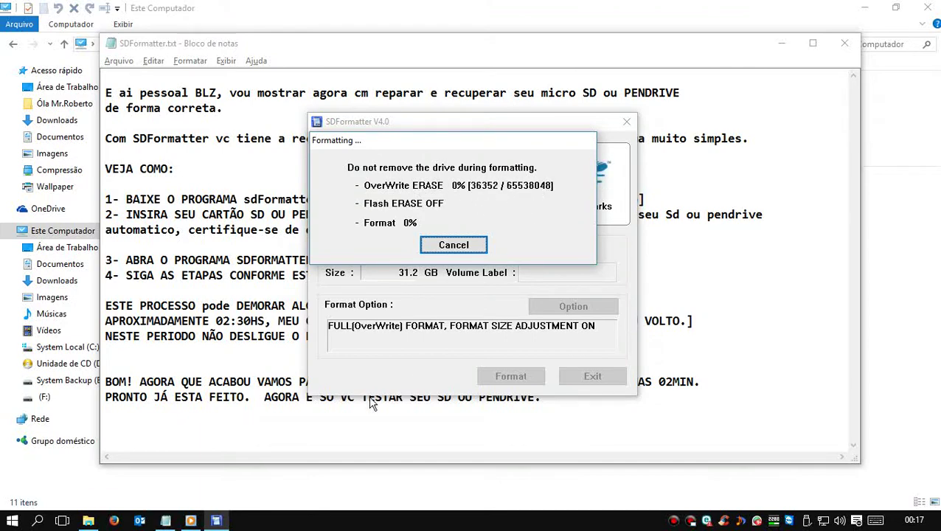
- Read the SDFormatter.txt notes on how long formatting takes, pausing the video, and not turning off the PC
left_click(166, 521)
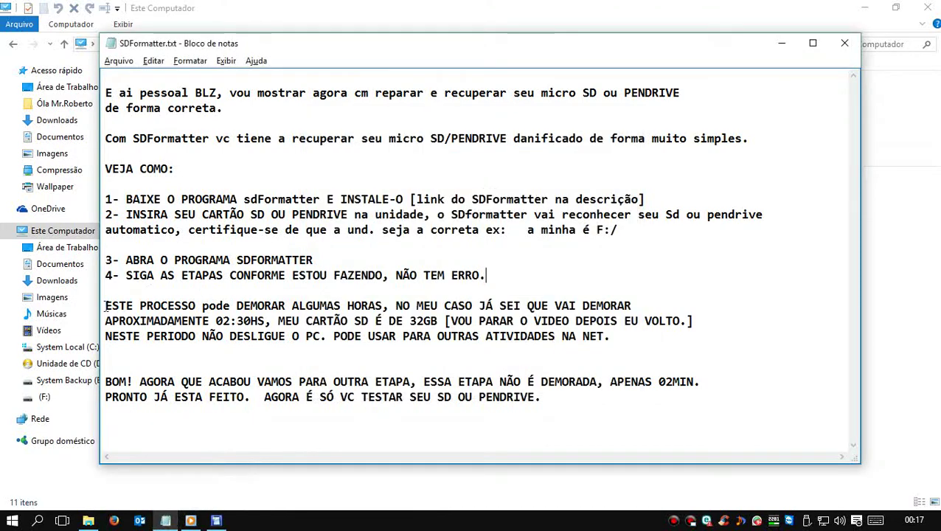
left_click_drag(105, 305, 126, 306)
left_click_drag(306, 305, 341, 305)
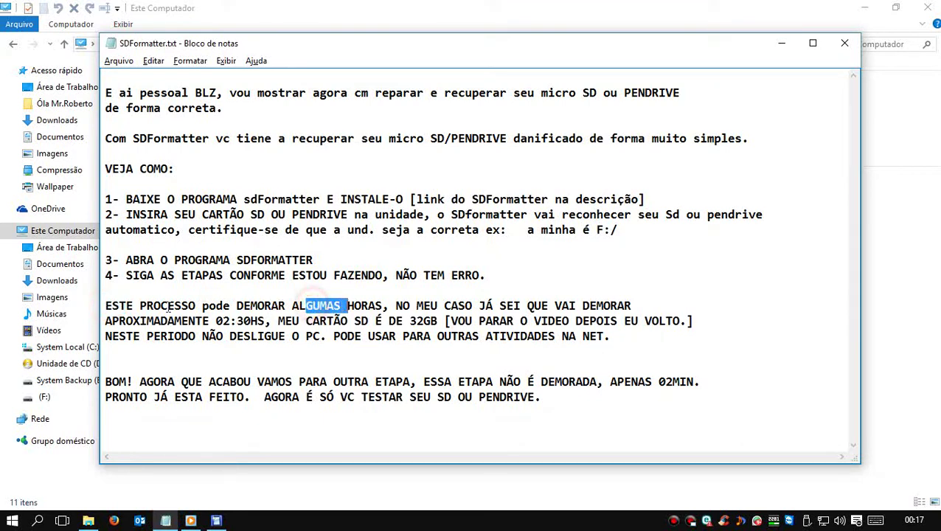
left_click(105, 305)
left_click_drag(189, 306, 384, 306)
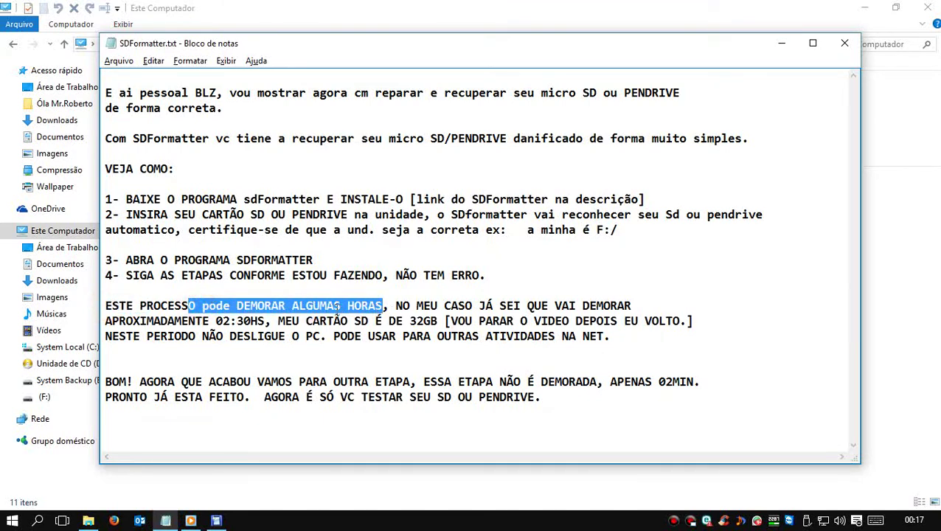
left_click(457, 284)
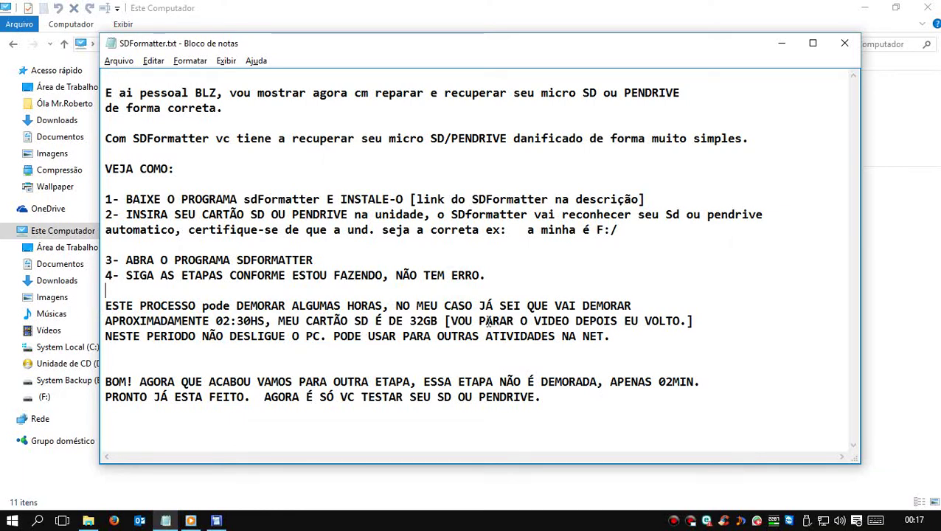
left_click_drag(450, 321, 691, 321)
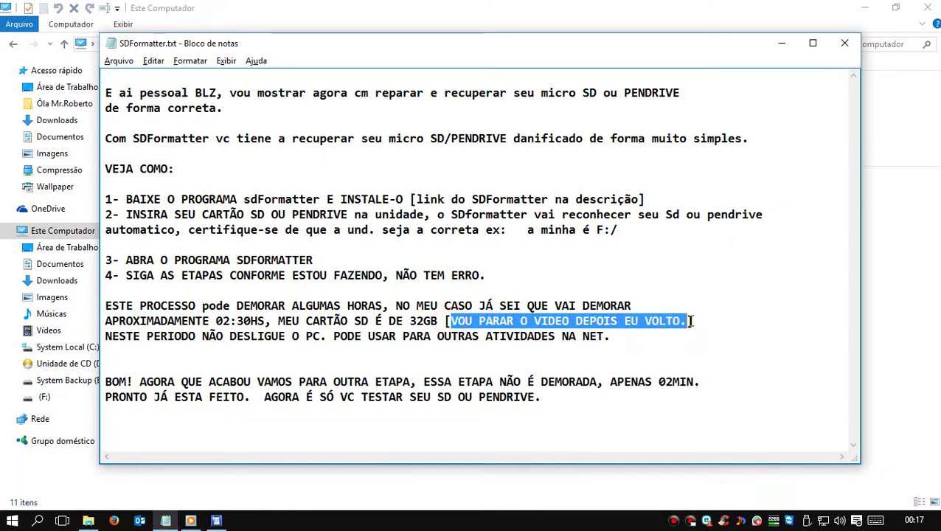
left_click(694, 278)
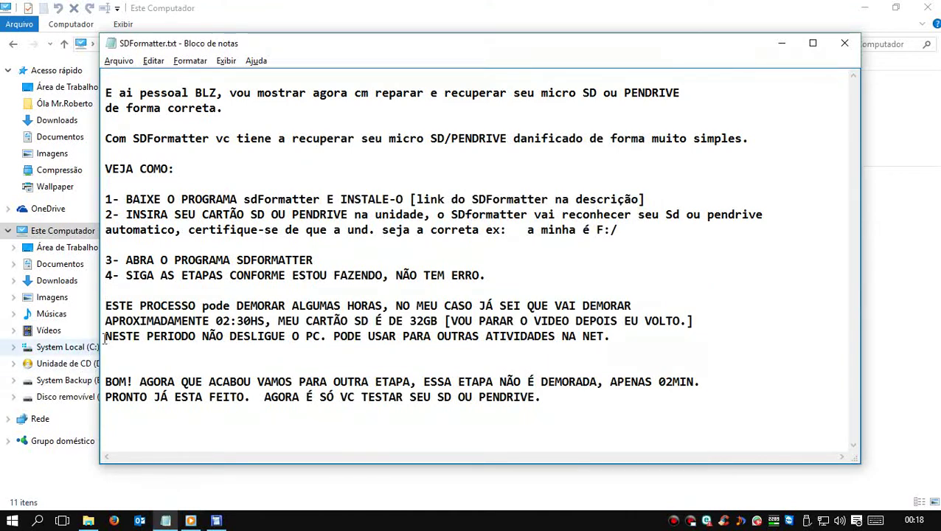
left_click_drag(106, 337, 258, 337)
- Add the line "Voltei..." at the end of the SDFormatter.txt notes, separated by a blank line
left_click(594, 400)
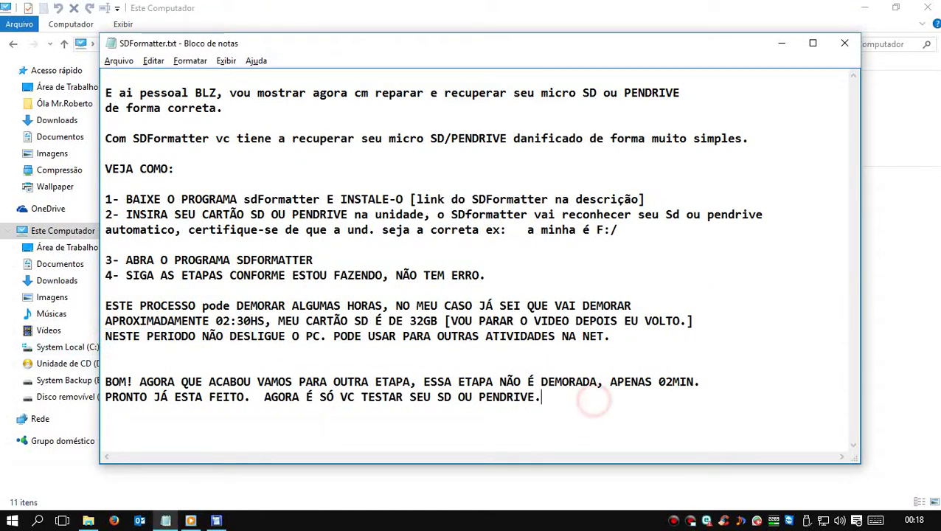
key("Return")
key("Return")
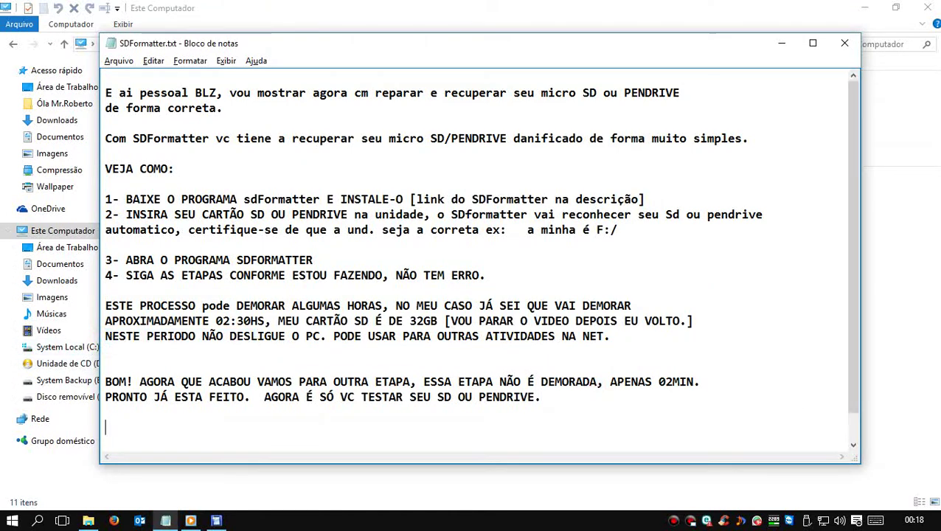
type("Voltei...")
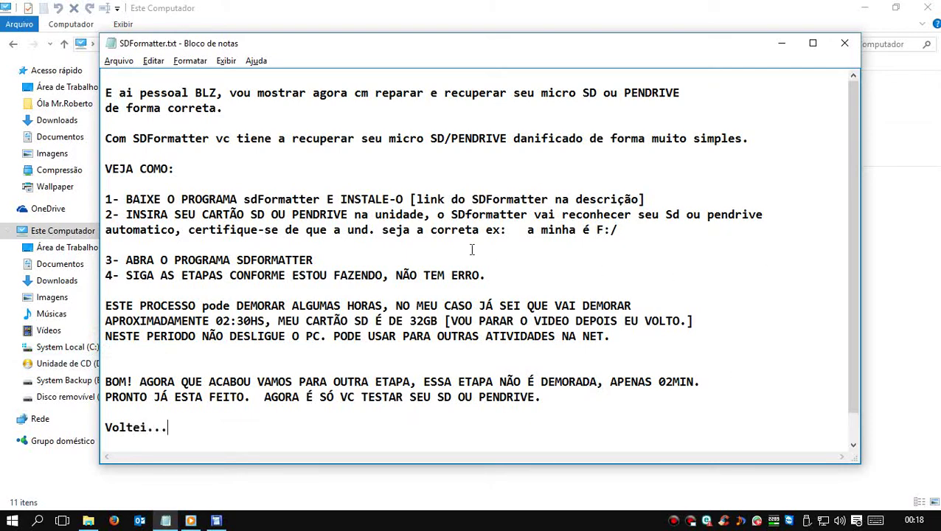
- Acknowledge the format report in SDFormatter and return to the SDFormatter.txt notes
left_click(216, 521)
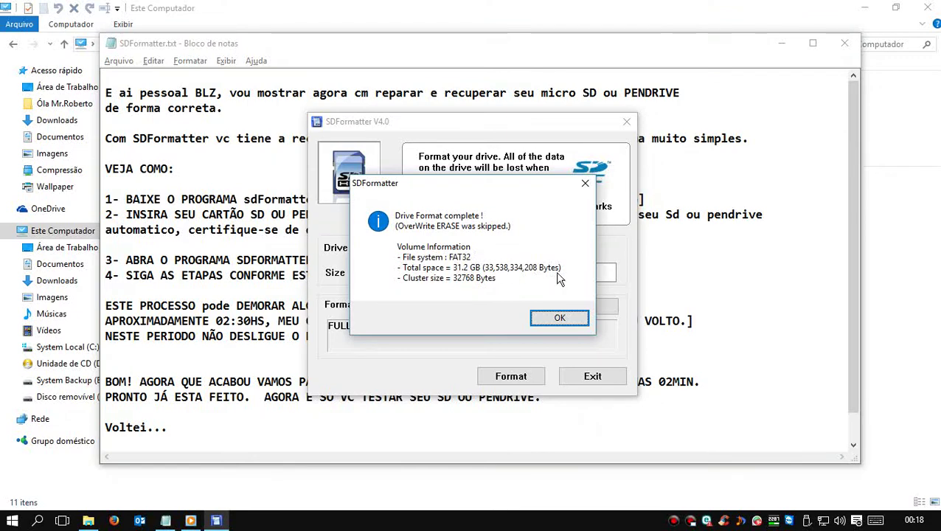
left_click(559, 317)
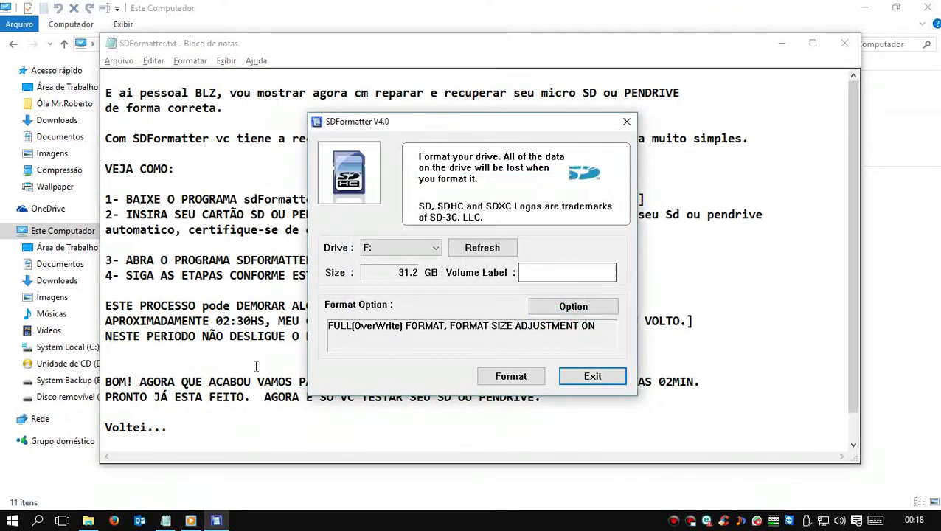
key("Return")
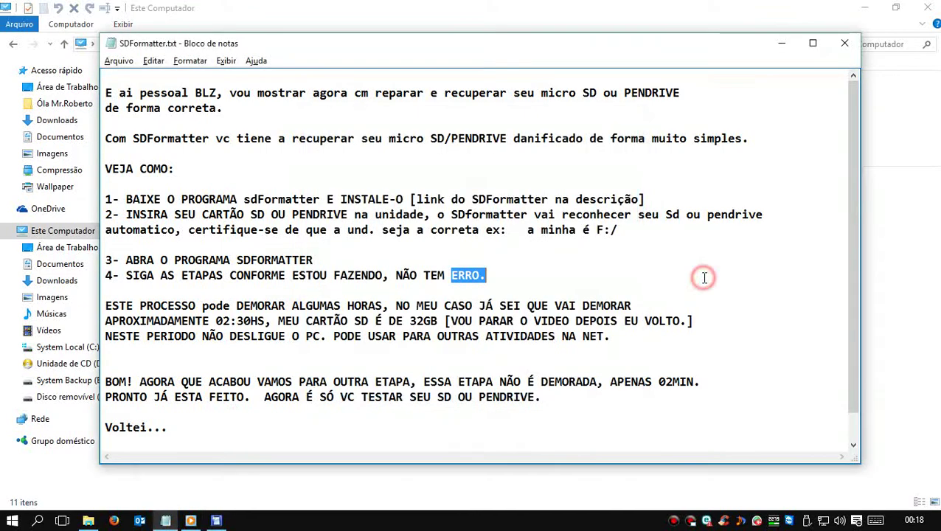
- Append "Finalizado." to the line about not turning off the PC, and reread the note introducing the 02MIN stage
left_click(632, 336)
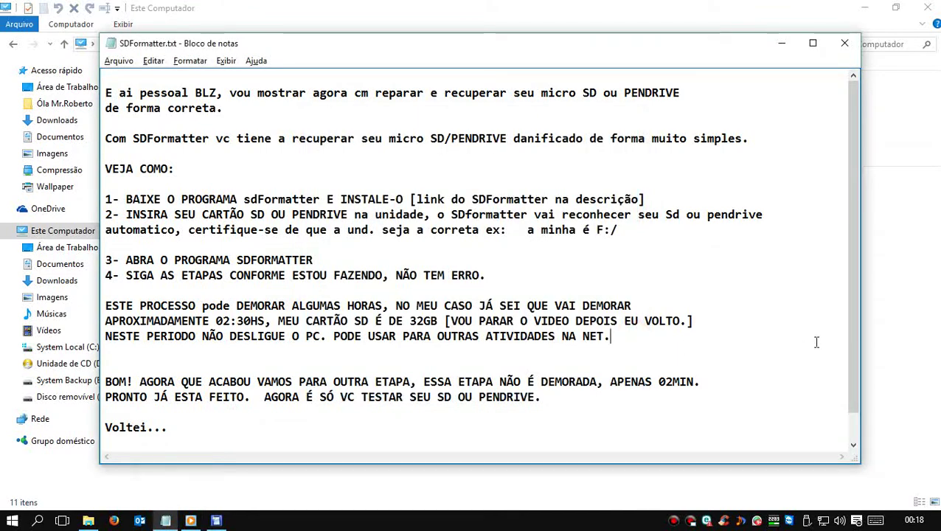
type("Finali")
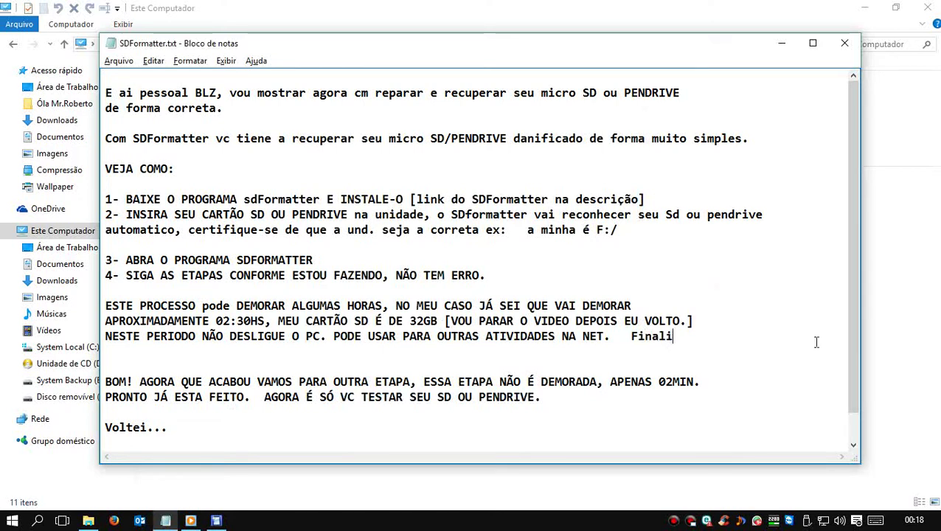
type("zado.")
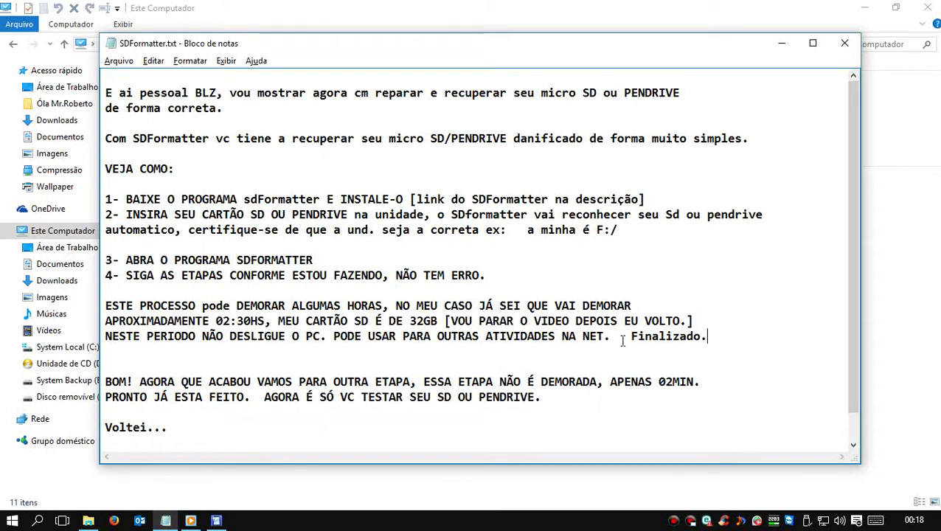
left_click_drag(105, 381, 702, 391)
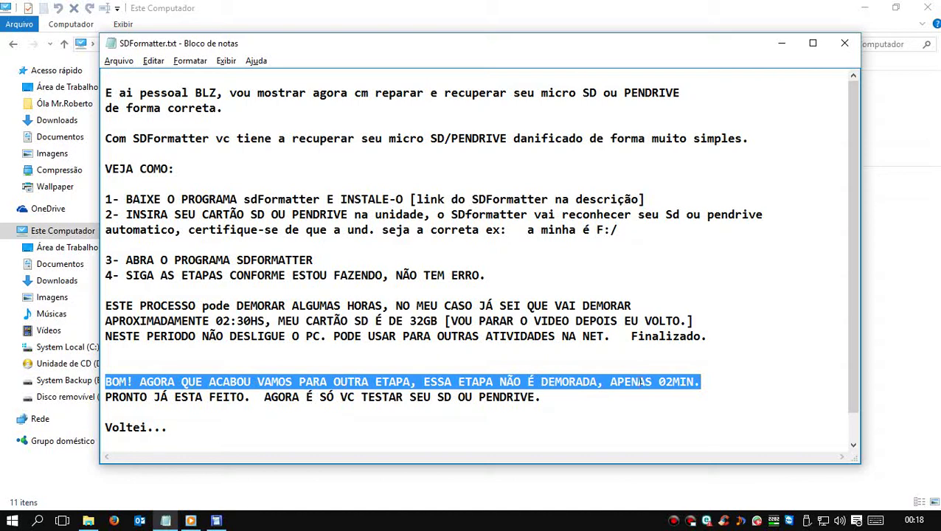
left_click(716, 379)
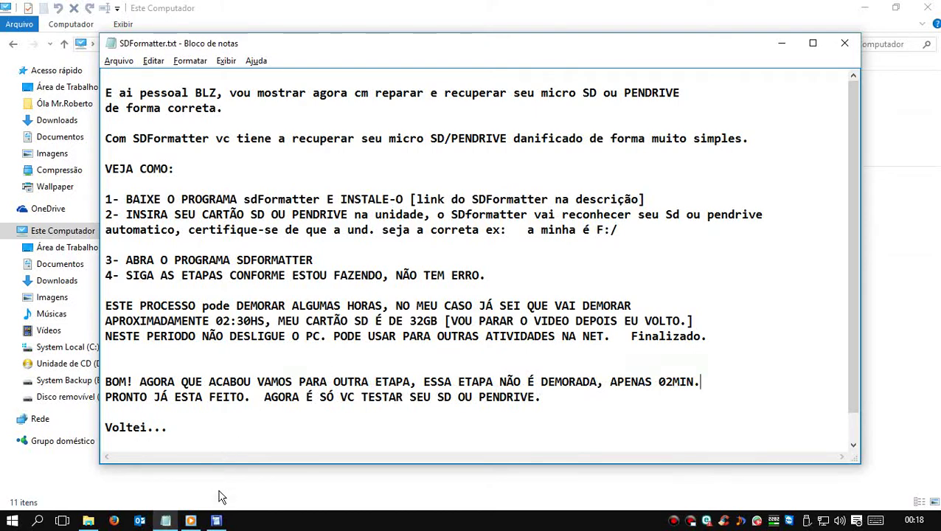
- Switch to SDFormatter, refresh drive F:, and set the format type to FULL (Erase) with format size adjustment ON
left_click(216, 521)
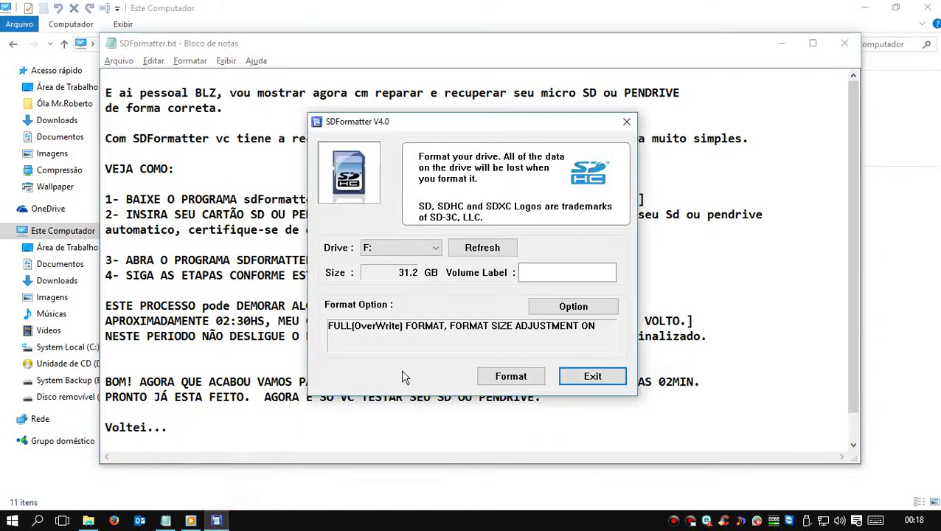
left_click(480, 249)
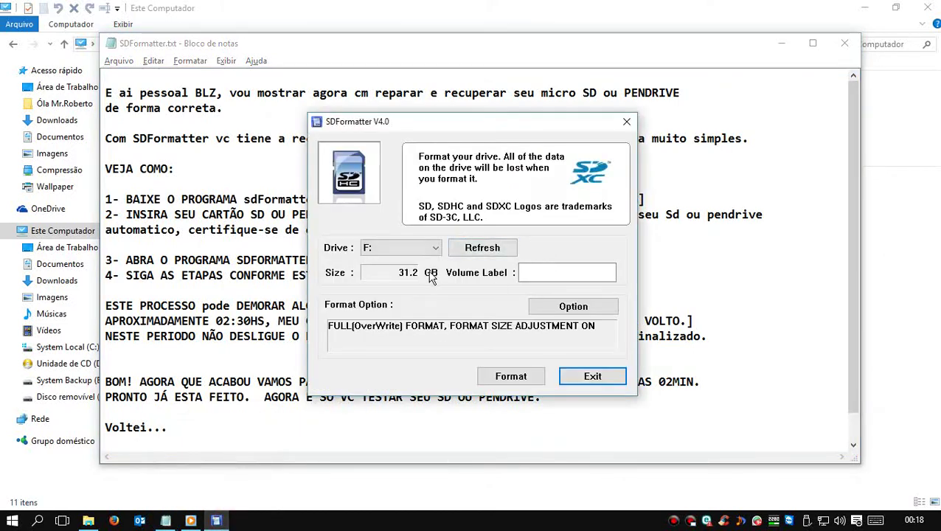
left_click(569, 305)
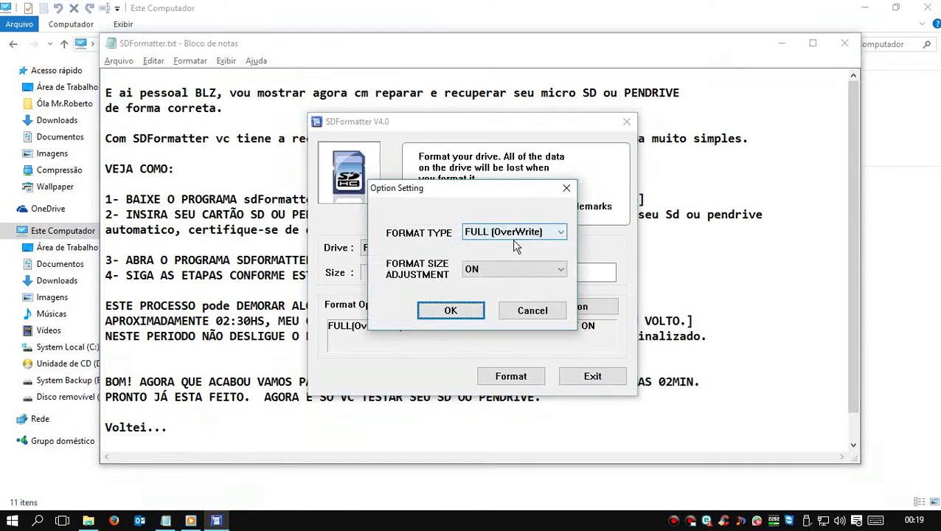
left_click(559, 233)
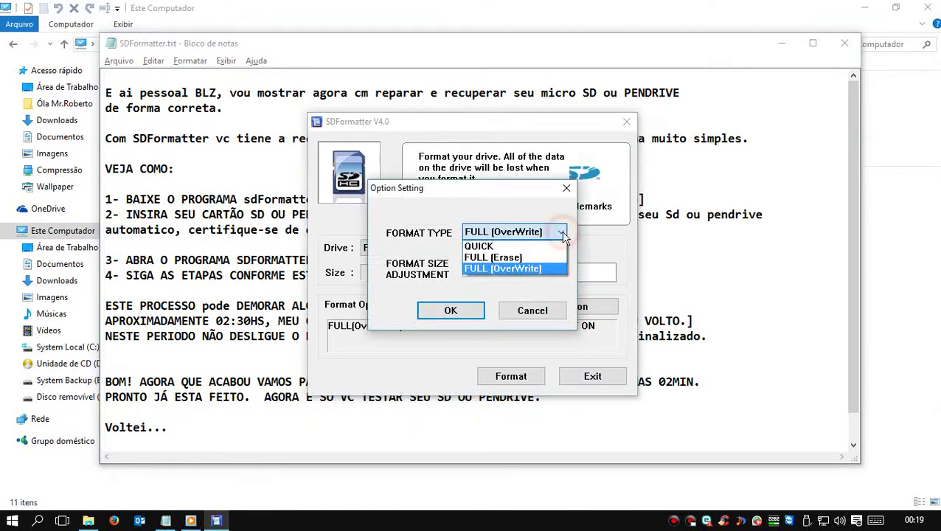
left_click(494, 258)
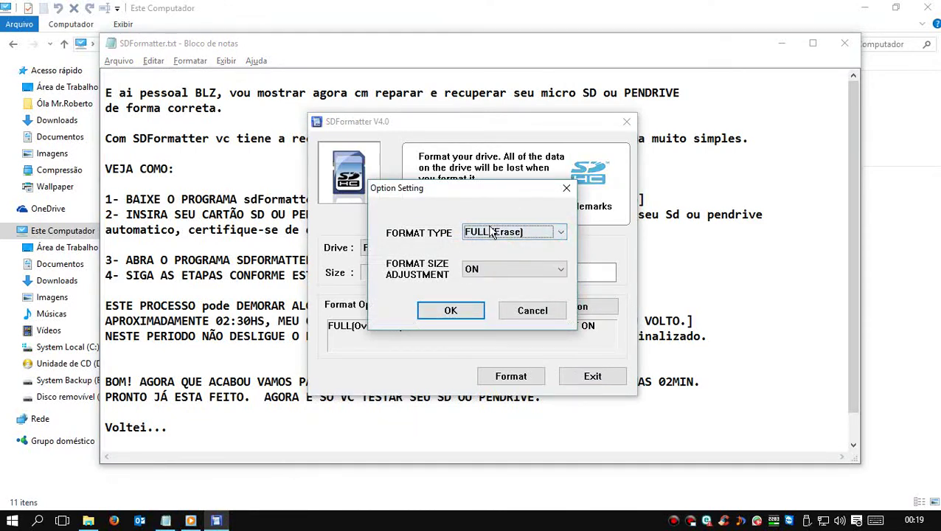
left_click(483, 268)
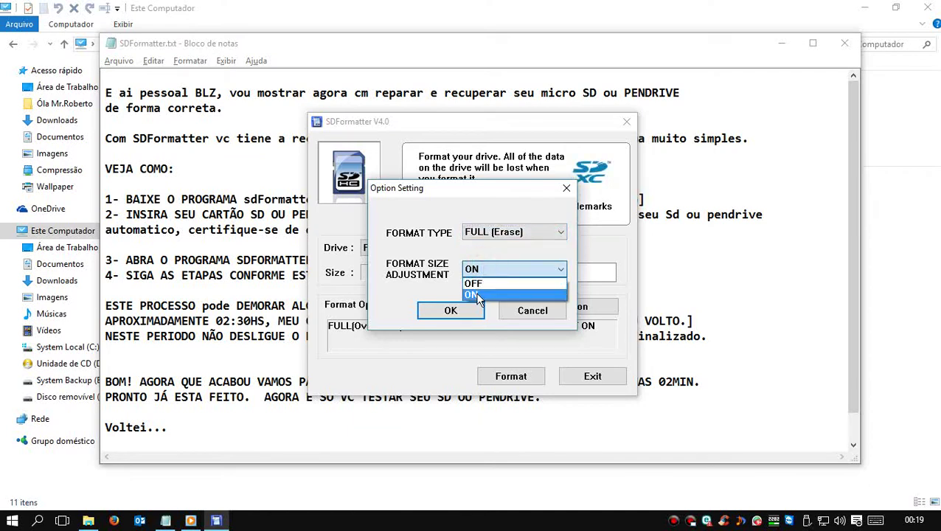
left_click(478, 295)
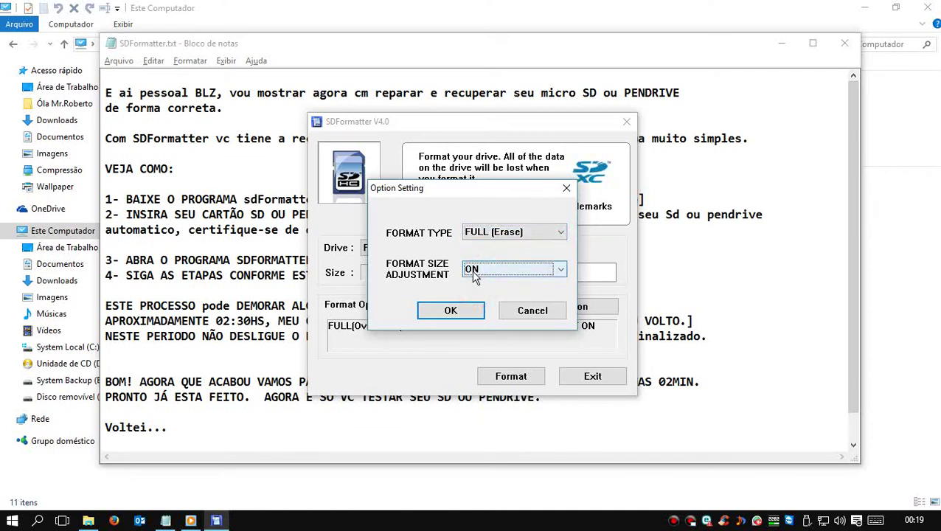
left_click(452, 311)
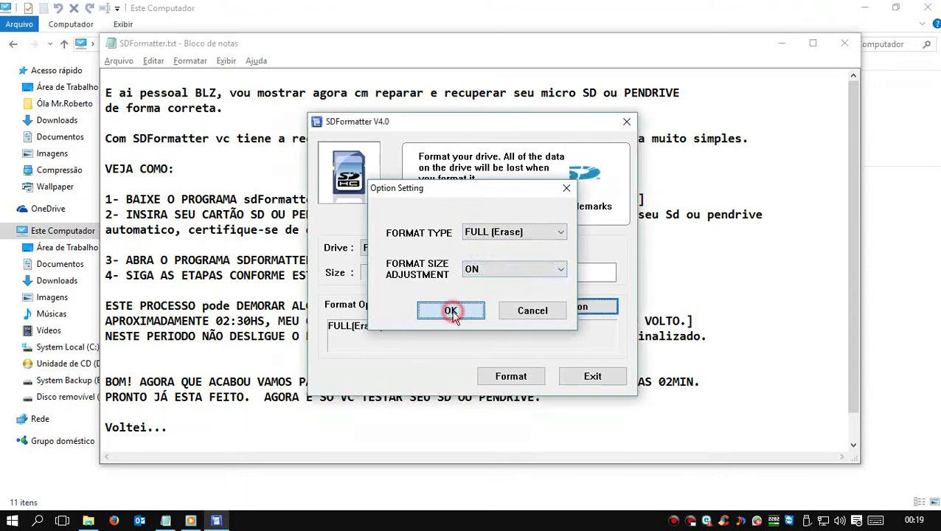
- Format drive F: with the chosen options, acknowledge the completion report, and exit SDFormatter
left_click(519, 381)
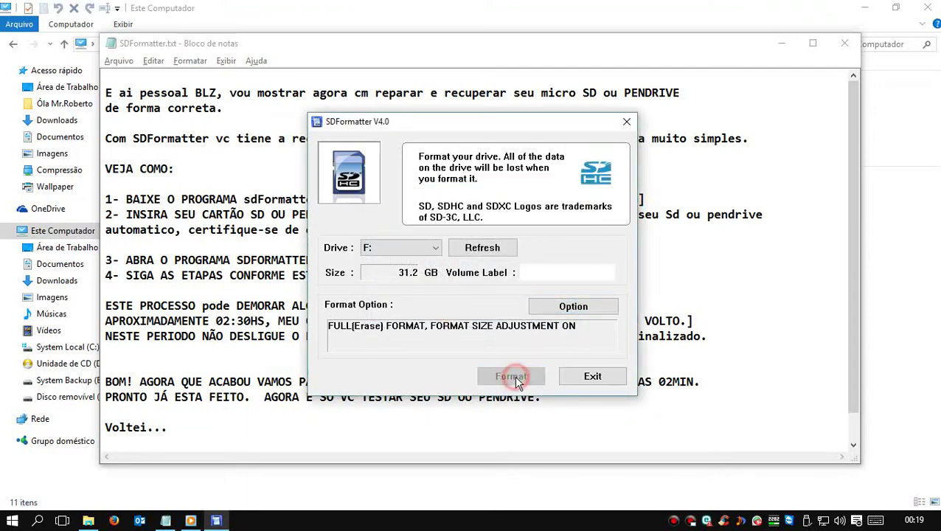
left_click(485, 292)
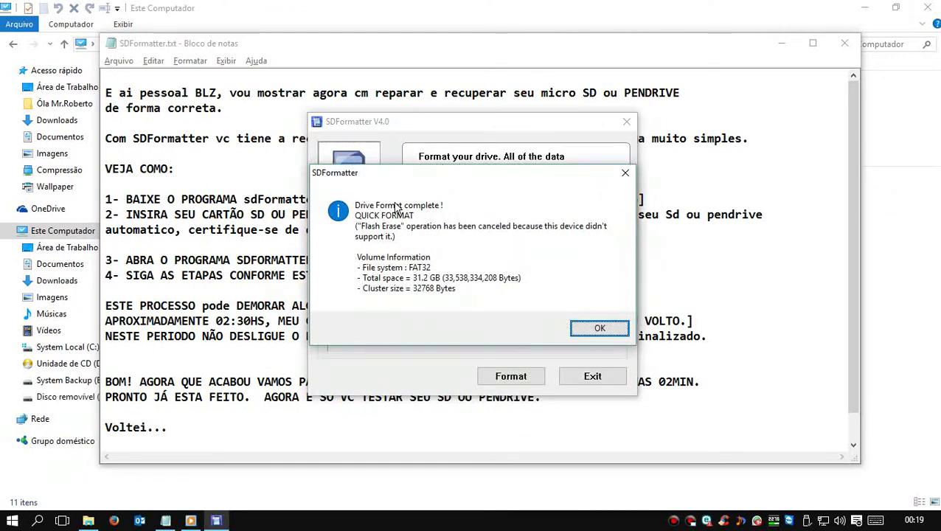
left_click(618, 329)
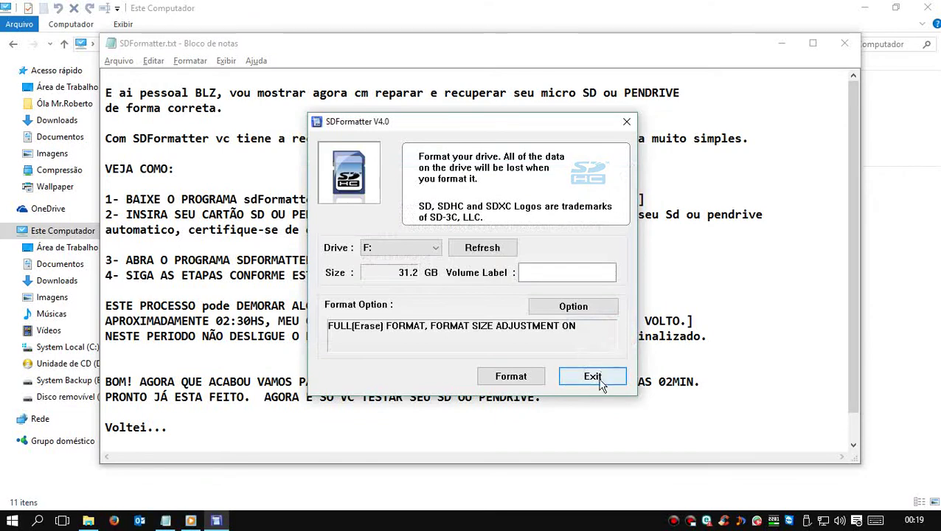
left_click(600, 376)
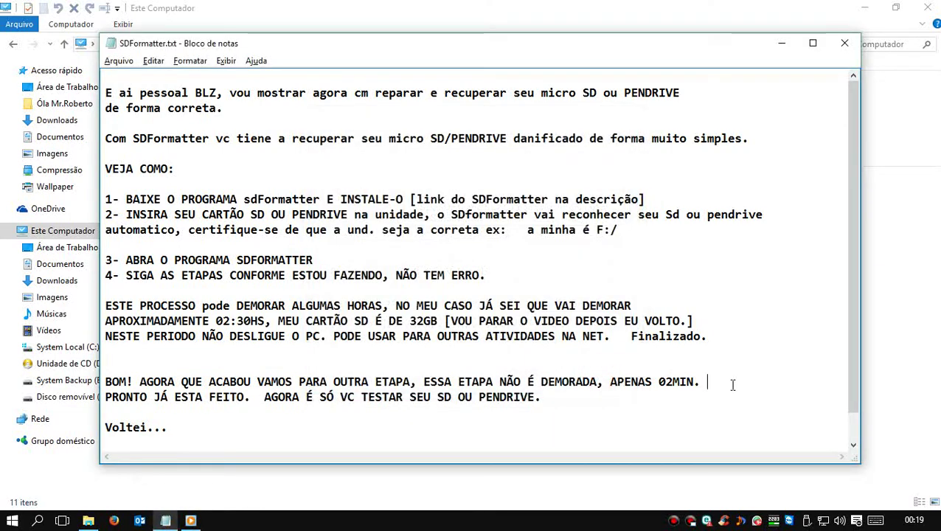
- Append "Já esta ok." to the 02MIN line in the notes, and delete "Voltei..." back through the period after the last PENDRIVE
type("Já es")
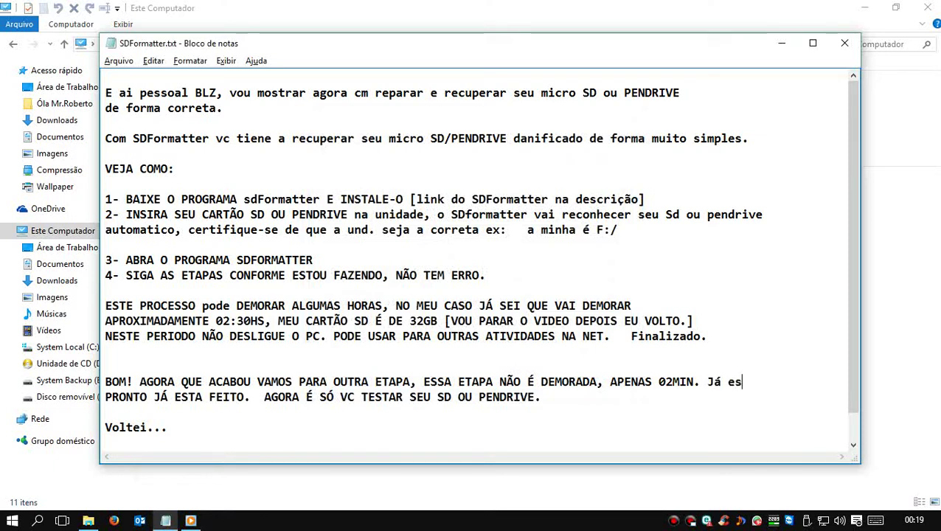
type("ta ok.")
left_click(197, 431)
key("BackSpace")
key("BackSpace")
key("BackSpace")
key("BackSpace")
key("BackSpace")
key("BackSpace")
key("BackSpace")
key("BackSpace")
key("BackSpace")
key("BackSpace")
key("BackSpace")
key("BackSpace")
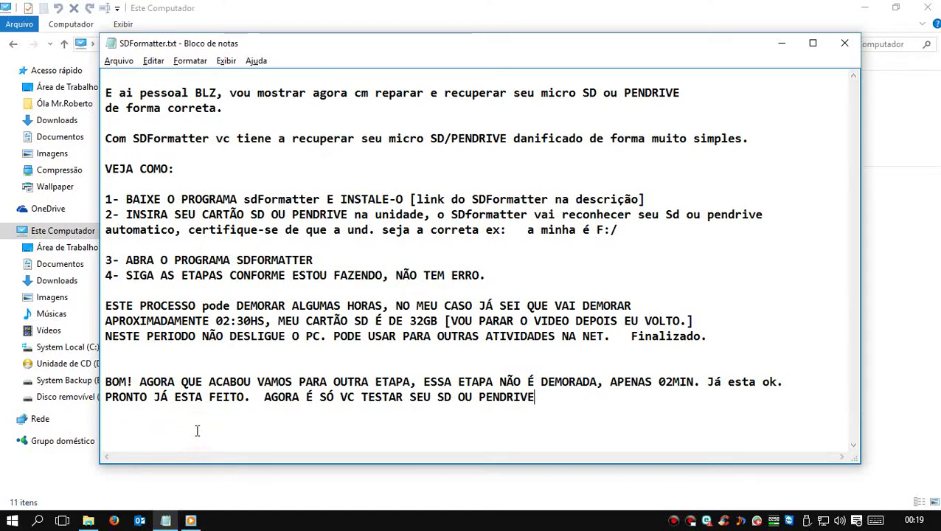
- Add the closing line "Caso tenha alguma duvida deixe seu comentario que responderei. Abraços...." after a blank line at the end of the notes
key("Return")
key("Return")
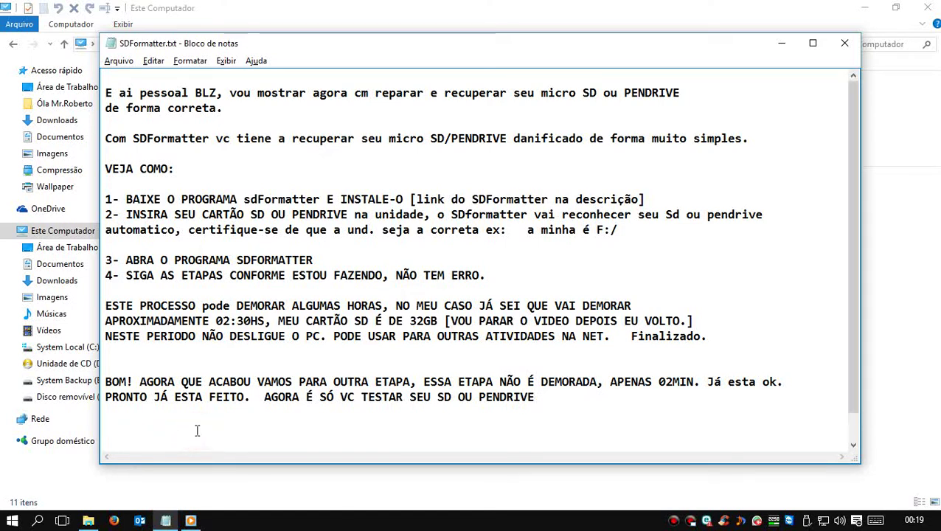
type("Caso")
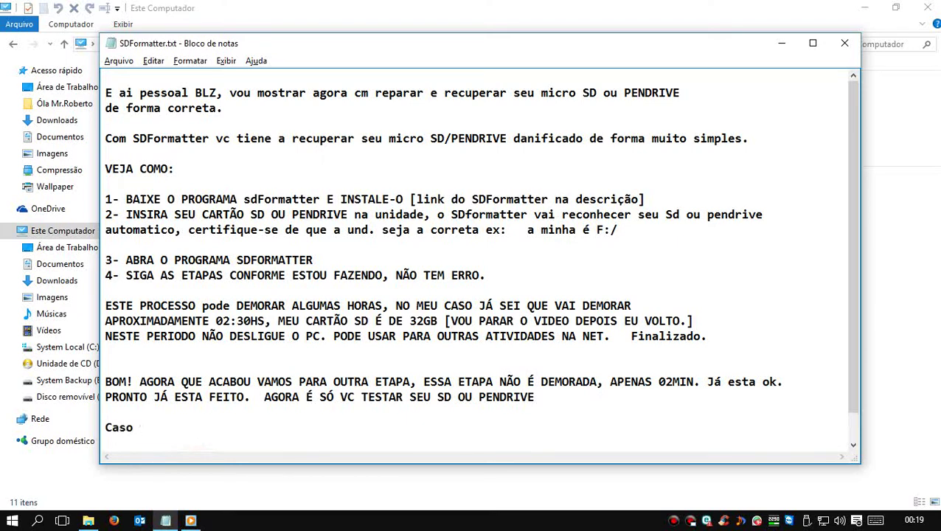
type(" tenha alguma")
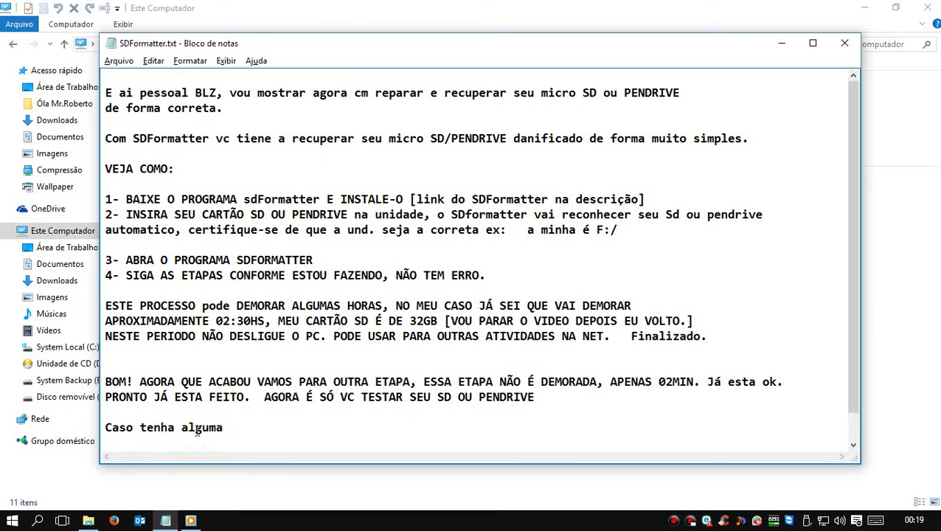
type(" duvida deixe seu")
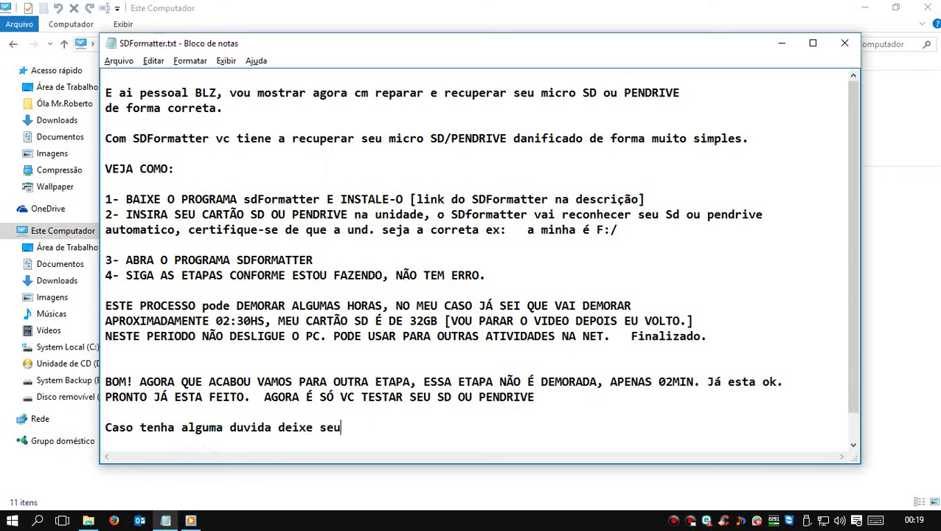
type(" comentario que res")
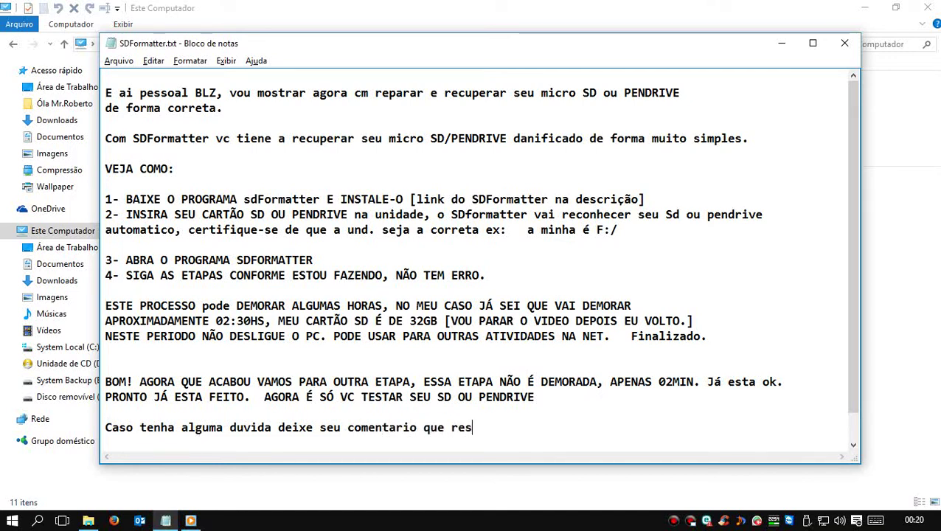
type("ponderei")
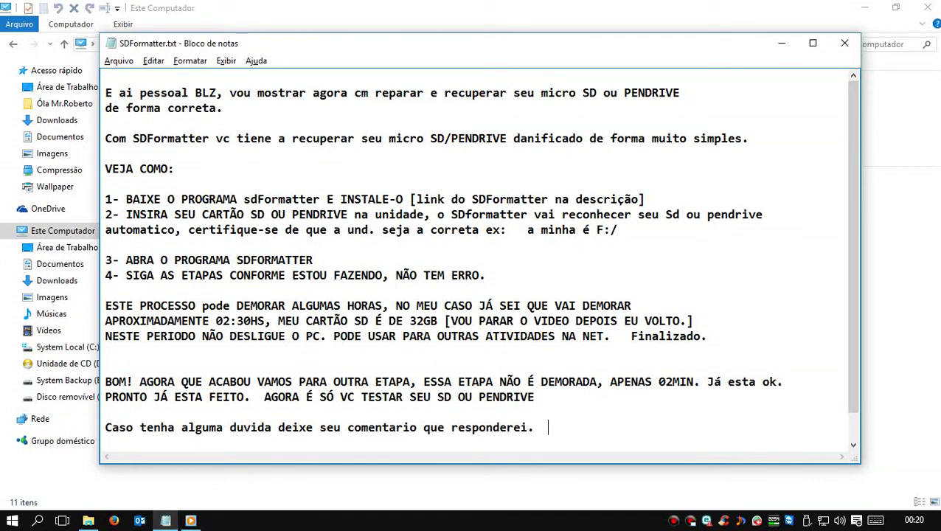
type(".  Abraços....")
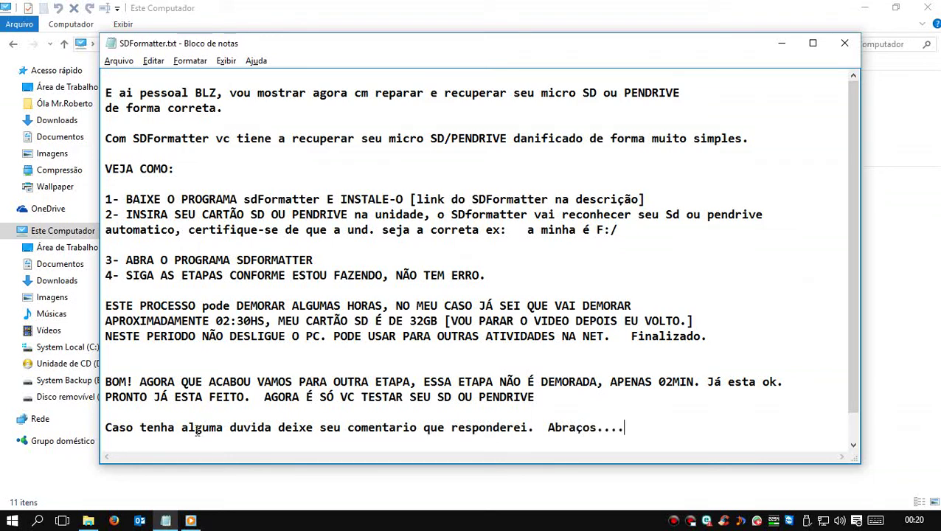